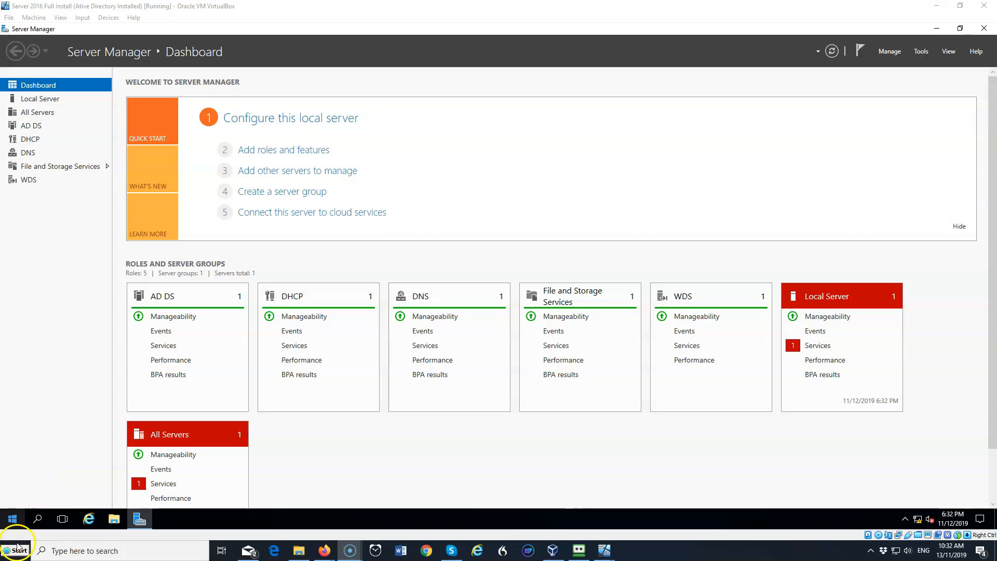
Open Group Policy Management from the Server Manager tools
left_click(15, 299)
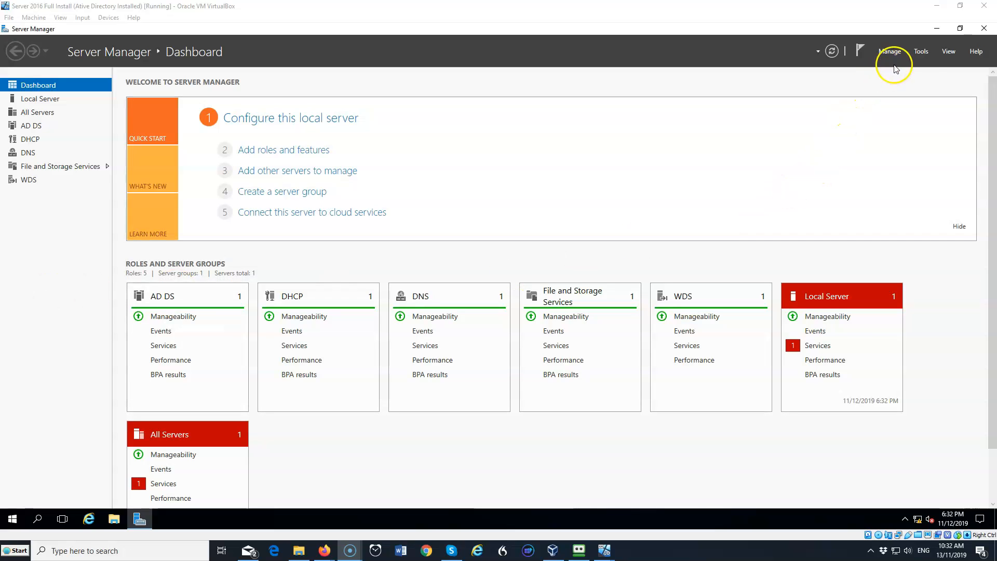
left_click(923, 52)
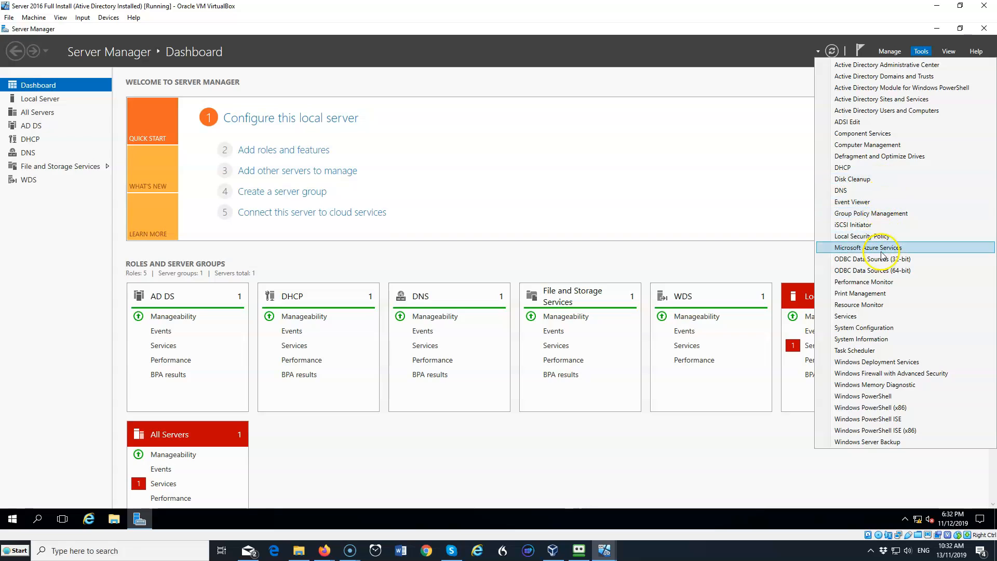
left_click(876, 214)
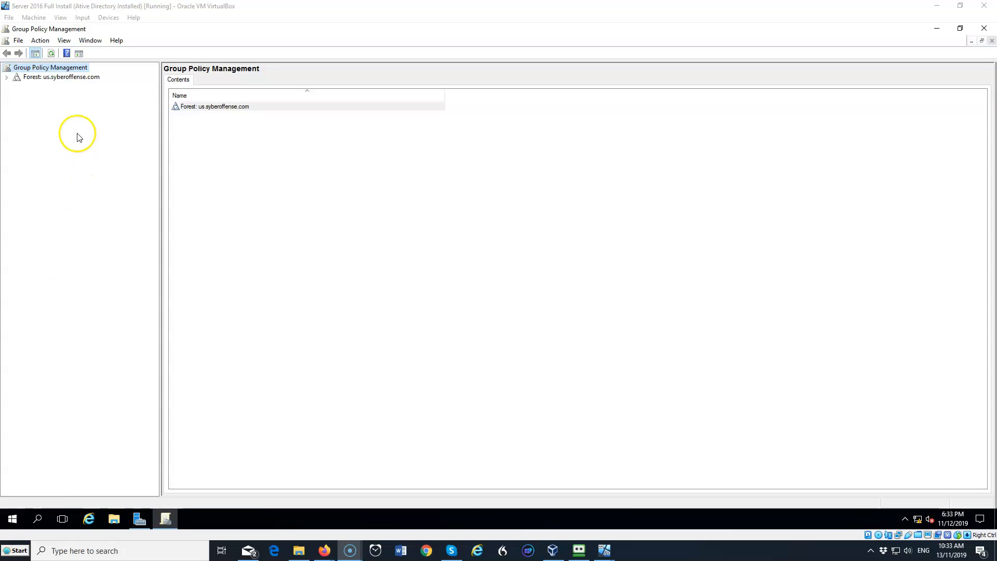
Create a new GPO named Desktop Background in the us.syberoffense.com domain and link it there
left_click(6, 77)
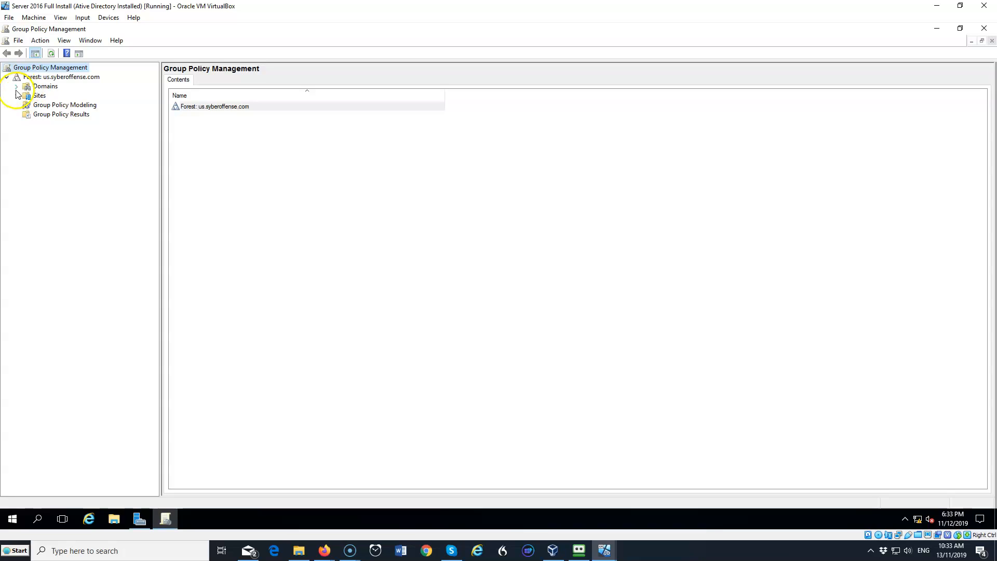
left_click(17, 86)
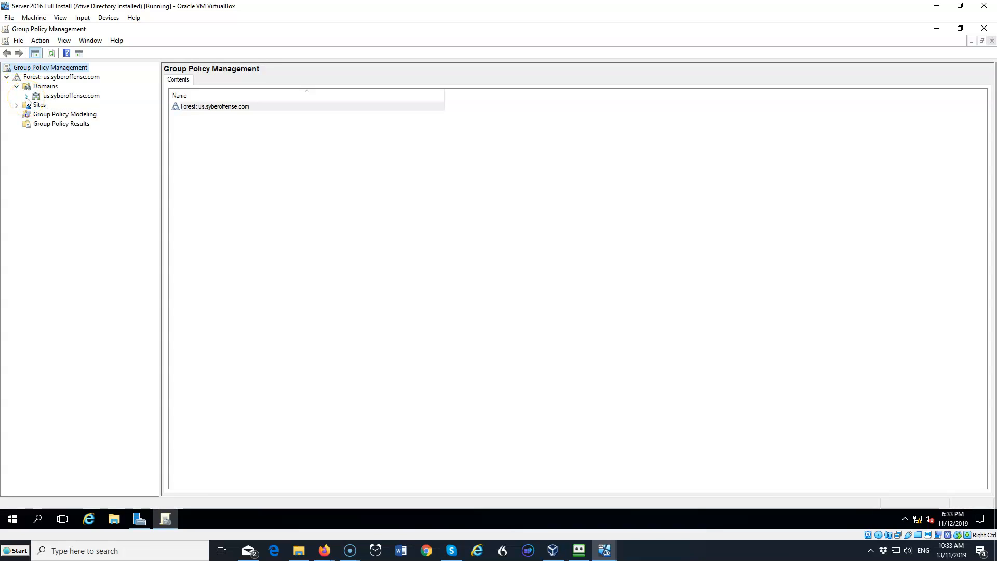
left_click(27, 97)
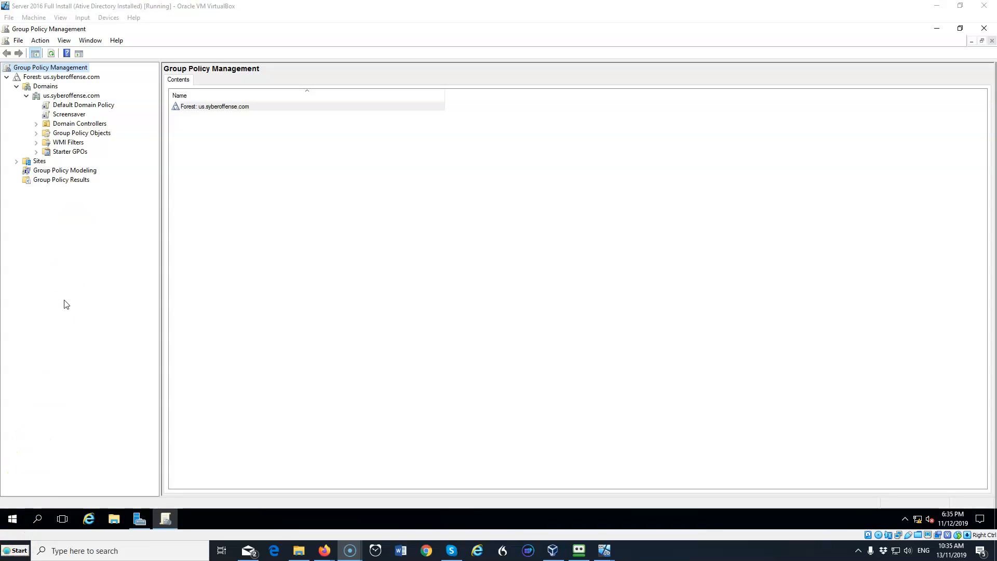
right_click(81, 99)
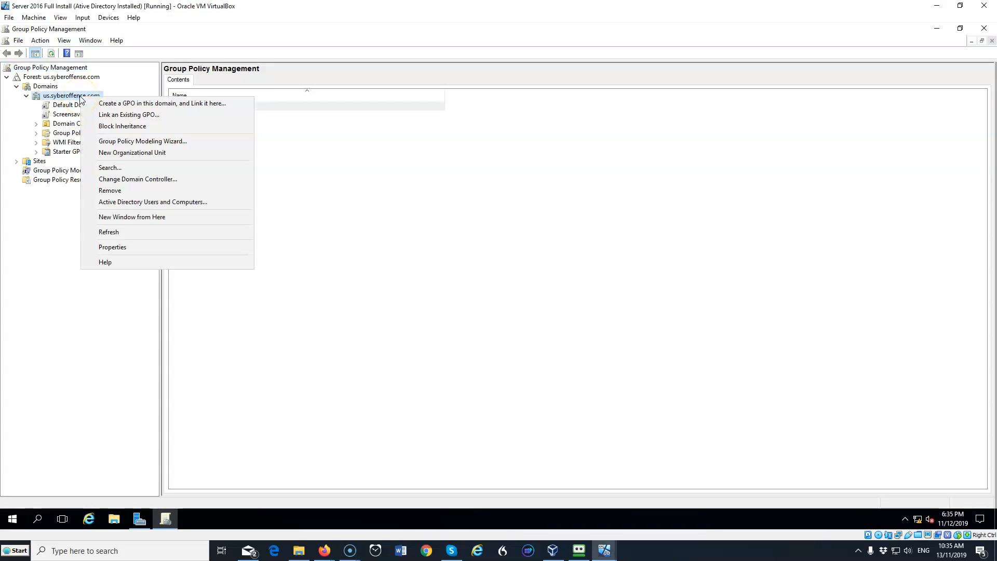
left_click(113, 103)
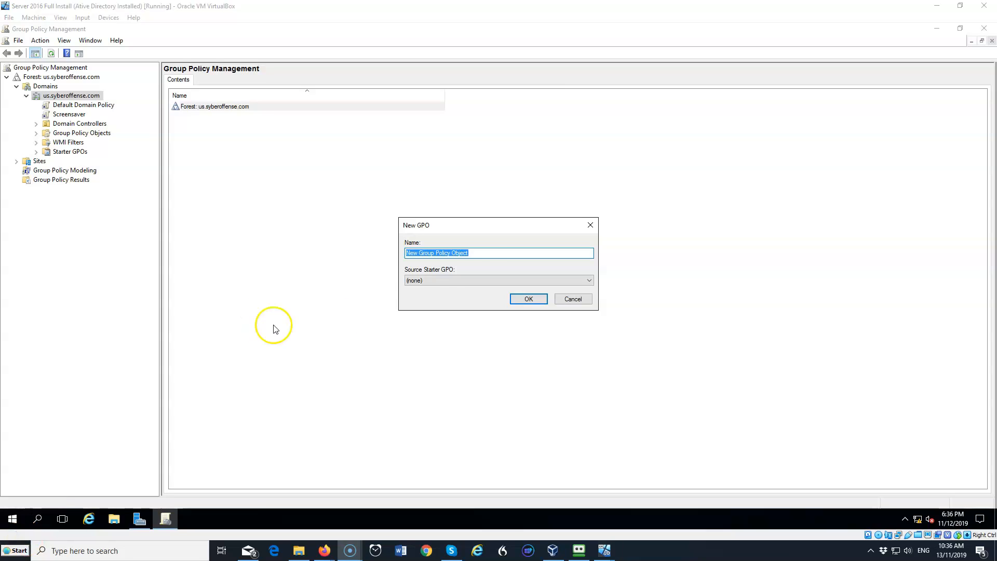
left_click(481, 253)
left_click_drag(481, 253, 375, 263)
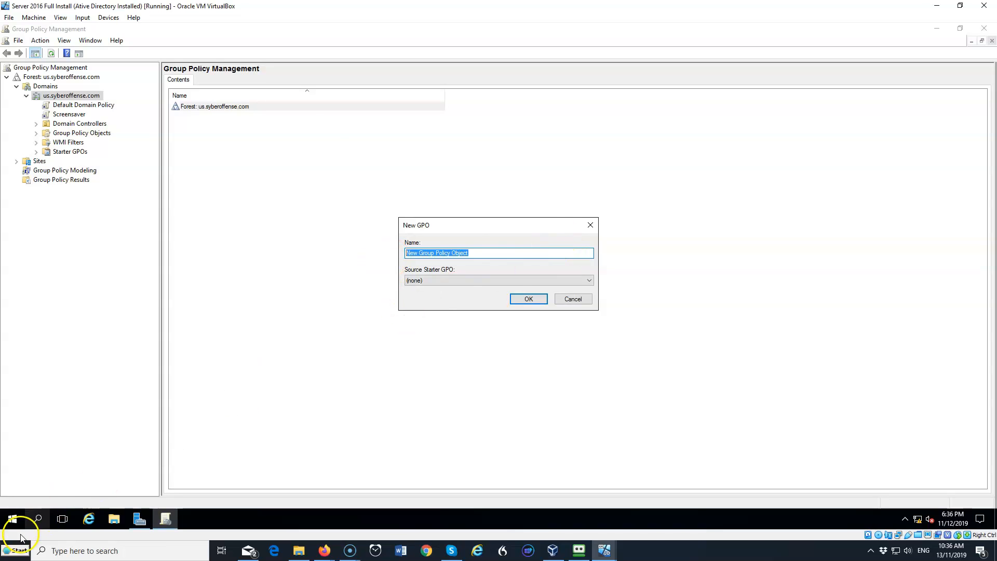
left_click(494, 267)
left_click_drag(494, 267, 381, 269)
type("Deskto")
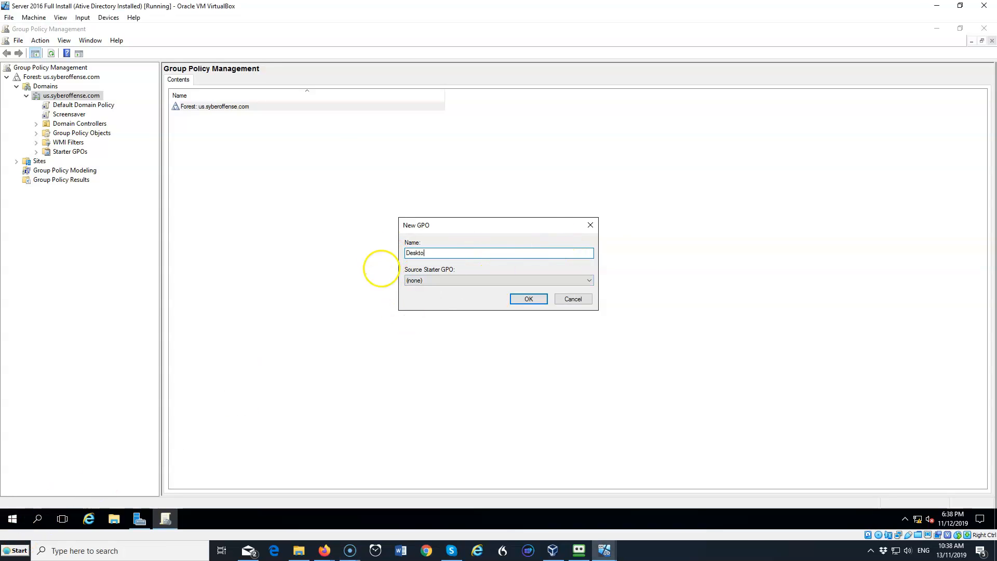
type("p Background")
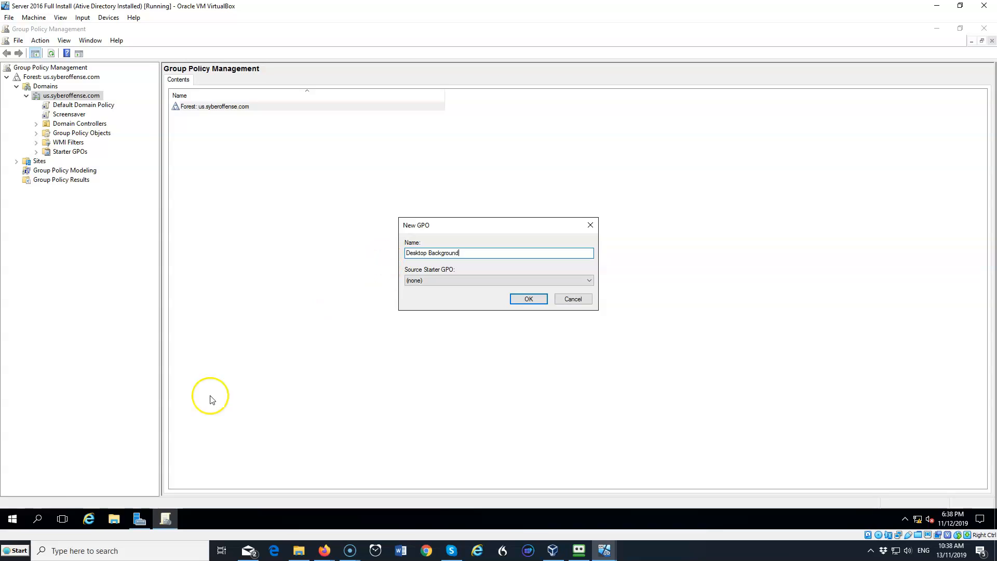
left_click(529, 301)
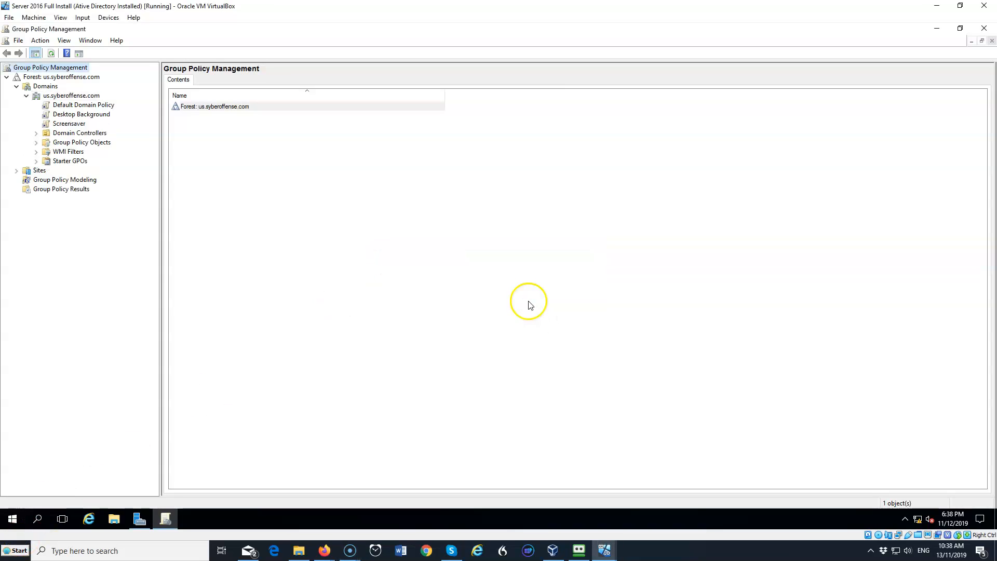
Open the Desktop Background GPO for editing and maximize the Group Policy Management Editor window
right_click(100, 116)
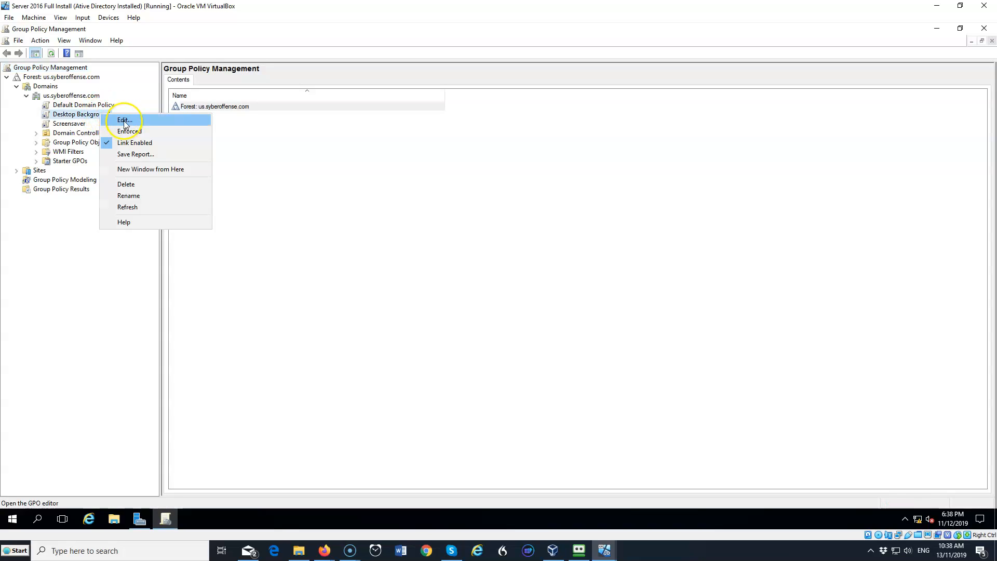
left_click(123, 120)
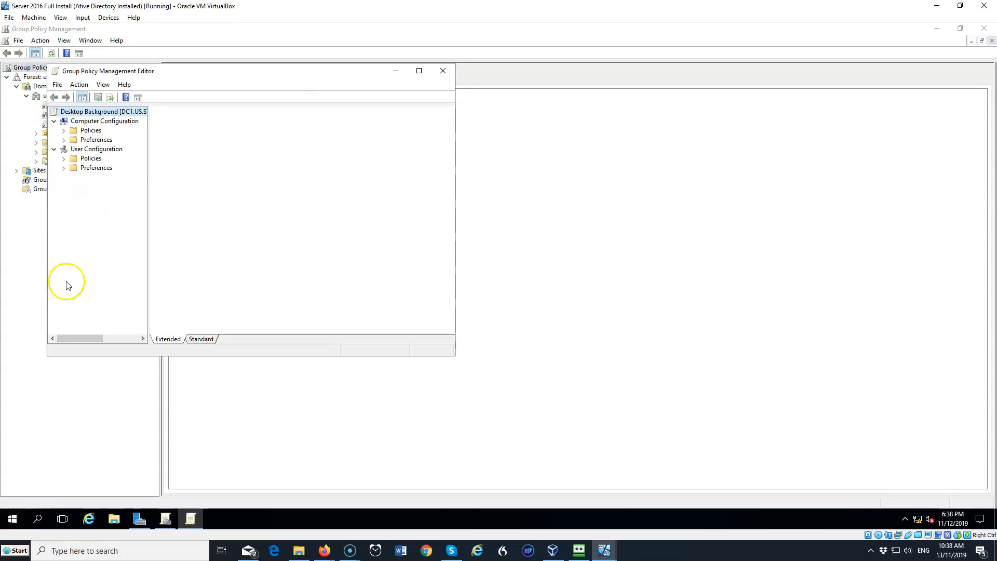
left_click(418, 71)
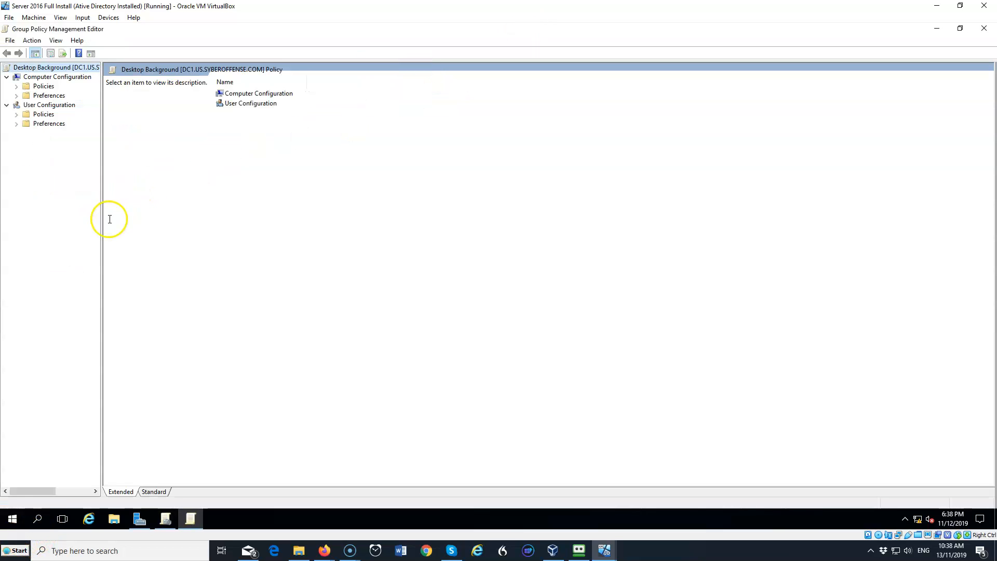
left_click_drag(100, 227, 159, 230)
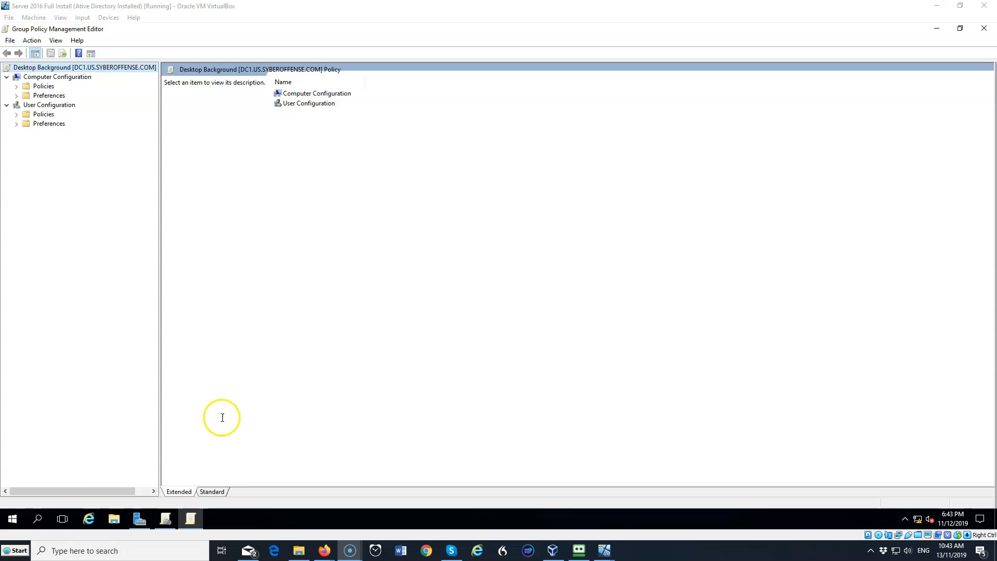
Open File Explorer and browse the Background folder on WDS Storage (E:) containing the wallpaper image
left_click(25, 536)
left_click(115, 521)
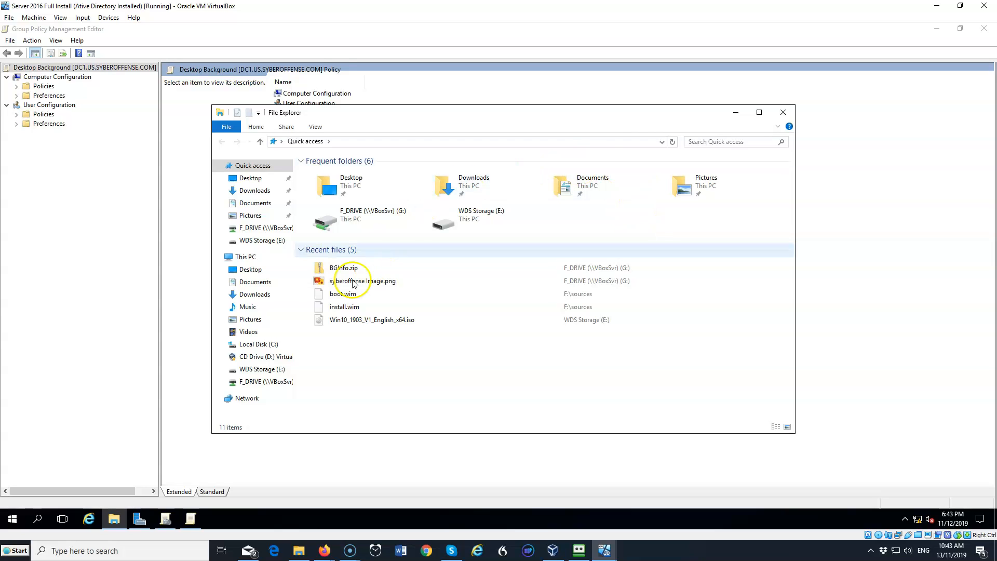
left_click(246, 257)
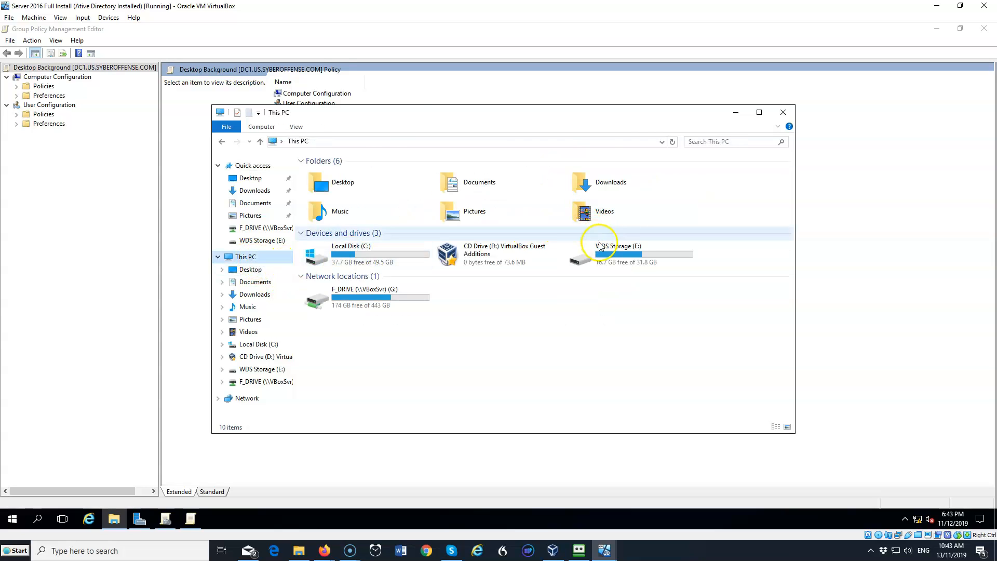
double_click(611, 253)
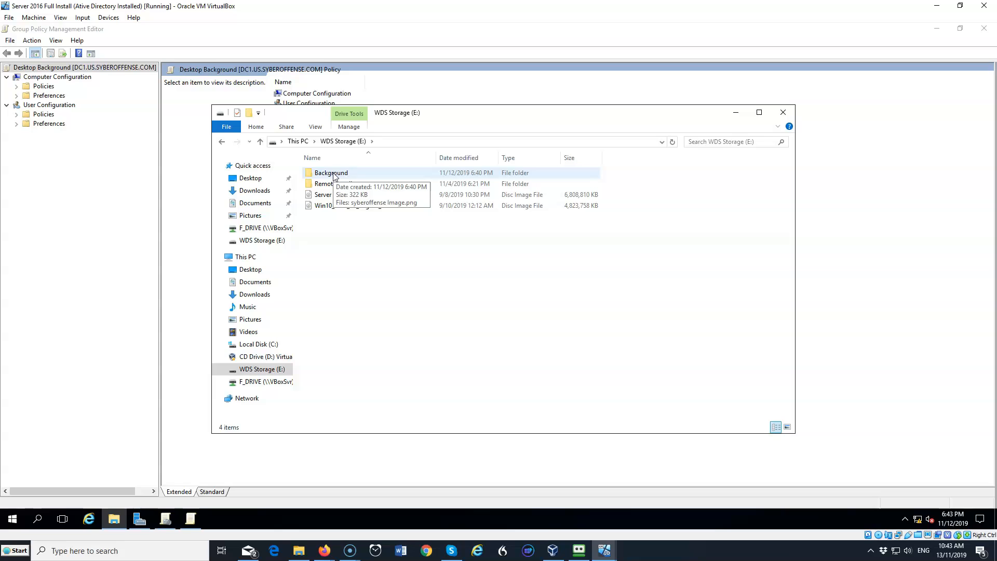
double_click(333, 174)
left_click(344, 242)
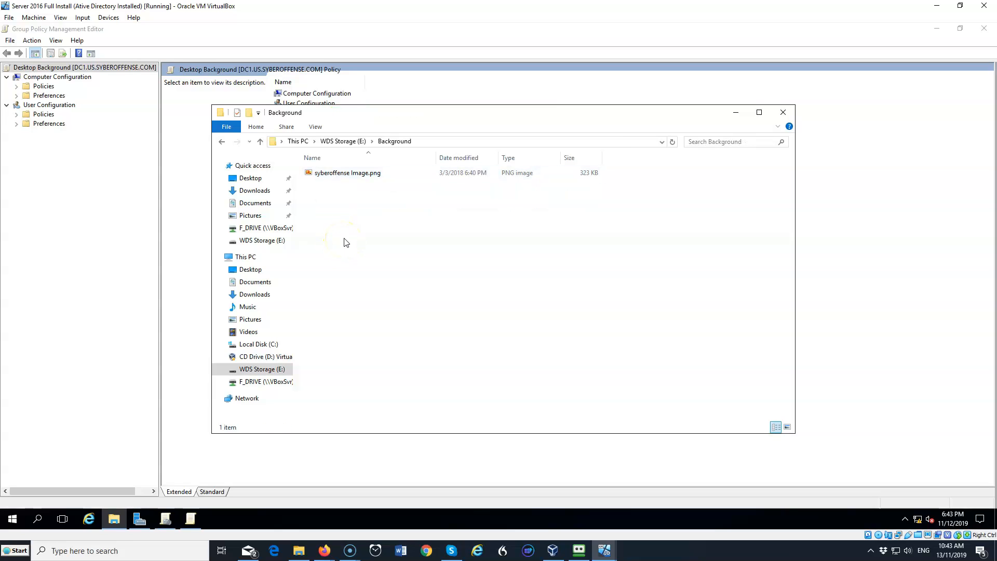
left_click(219, 146)
left_click(329, 177)
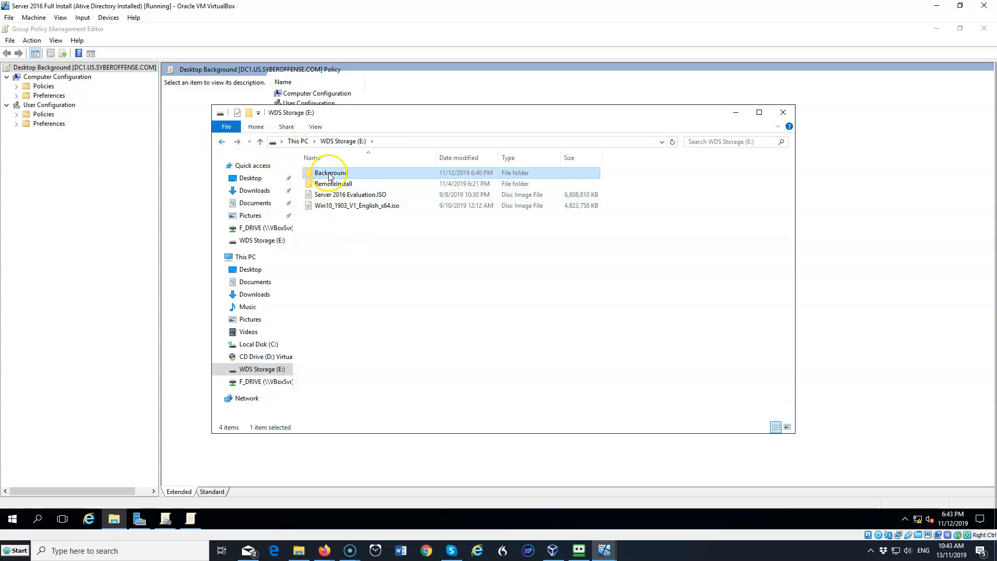
Open the Background folder's properties and turn on sharing for it under Advanced Sharing
right_click(329, 176)
left_click(360, 373)
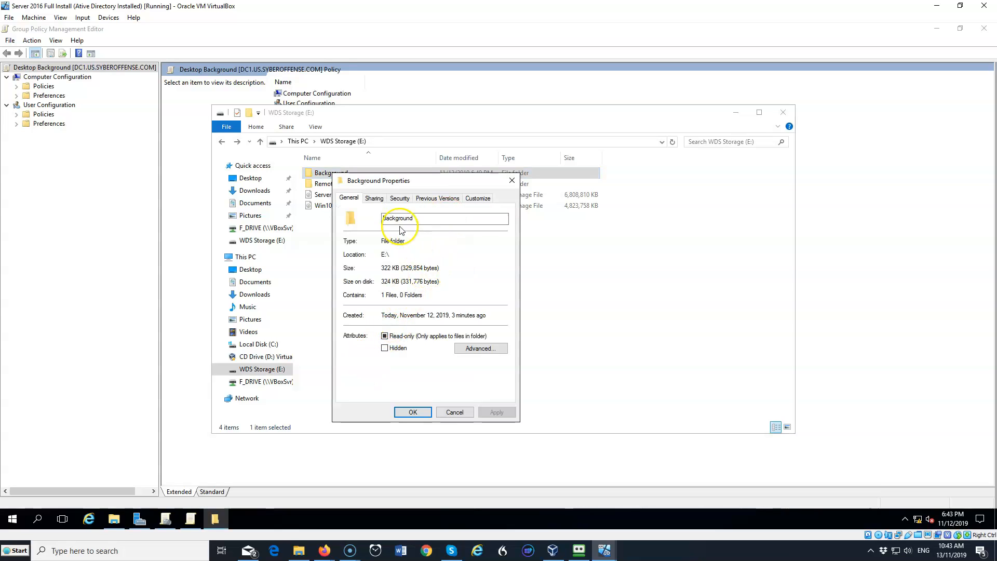
left_click(377, 200)
left_click(391, 325)
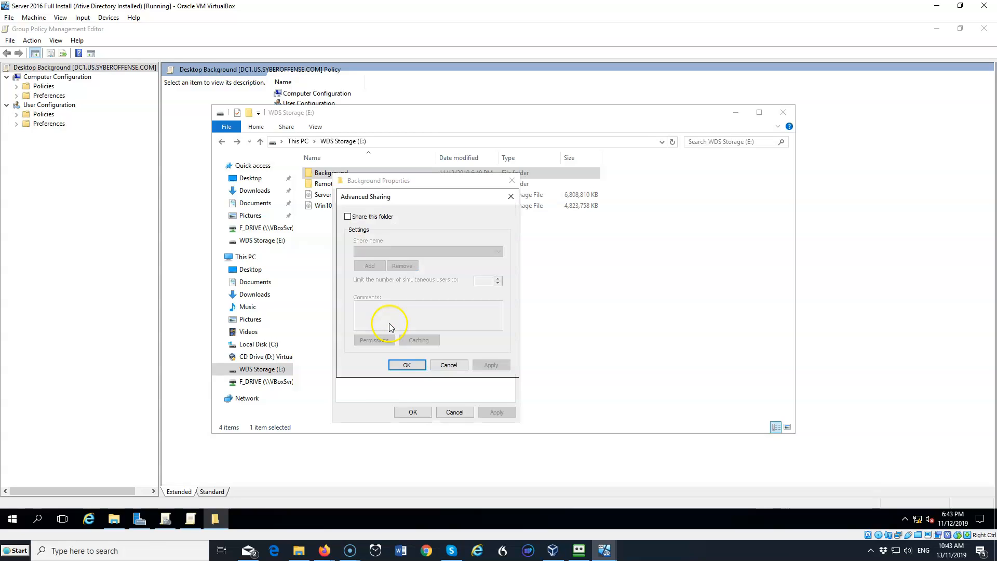
left_click(348, 217)
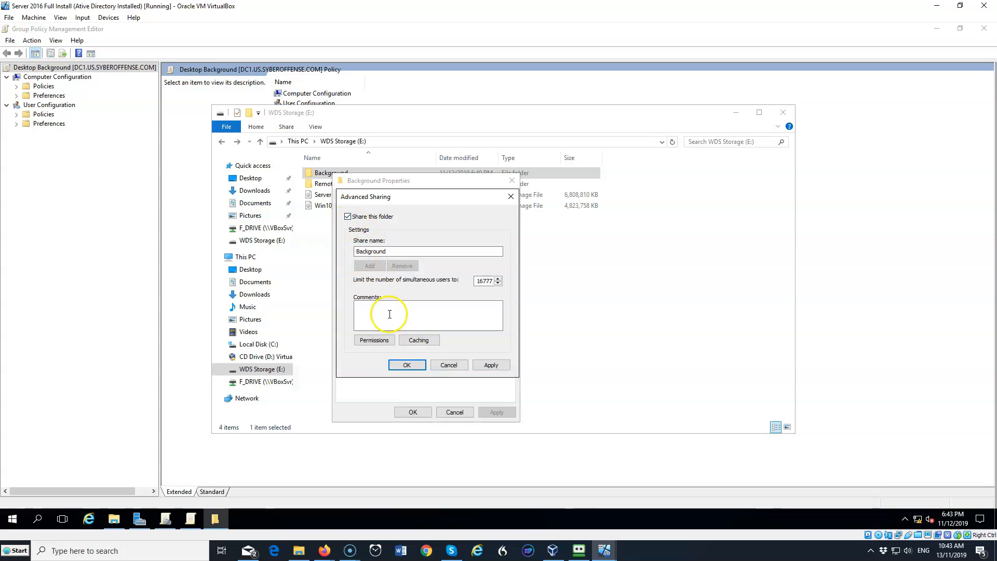
Add the Domain Users group to the Background share's permissions
left_click(375, 341)
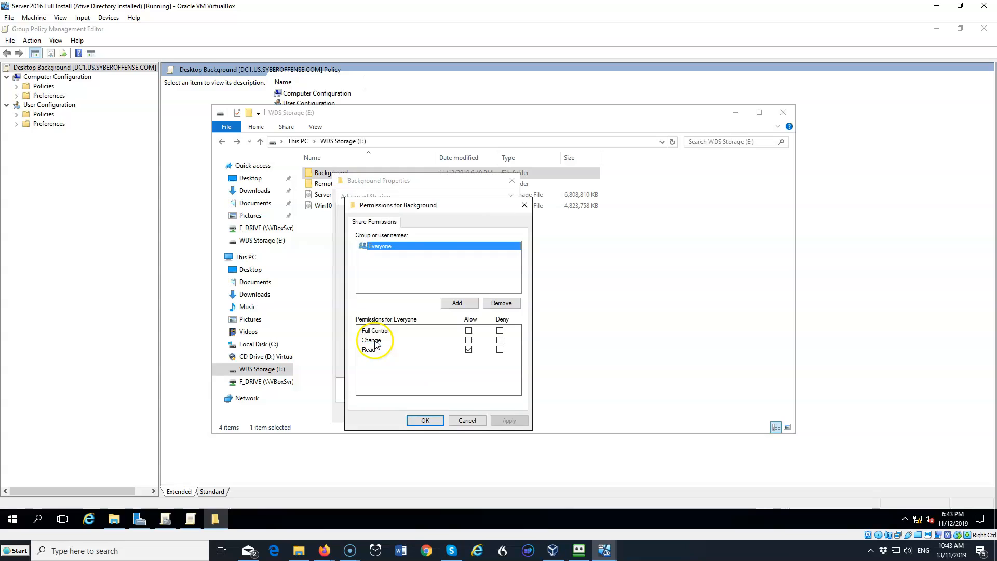
left_click(456, 305)
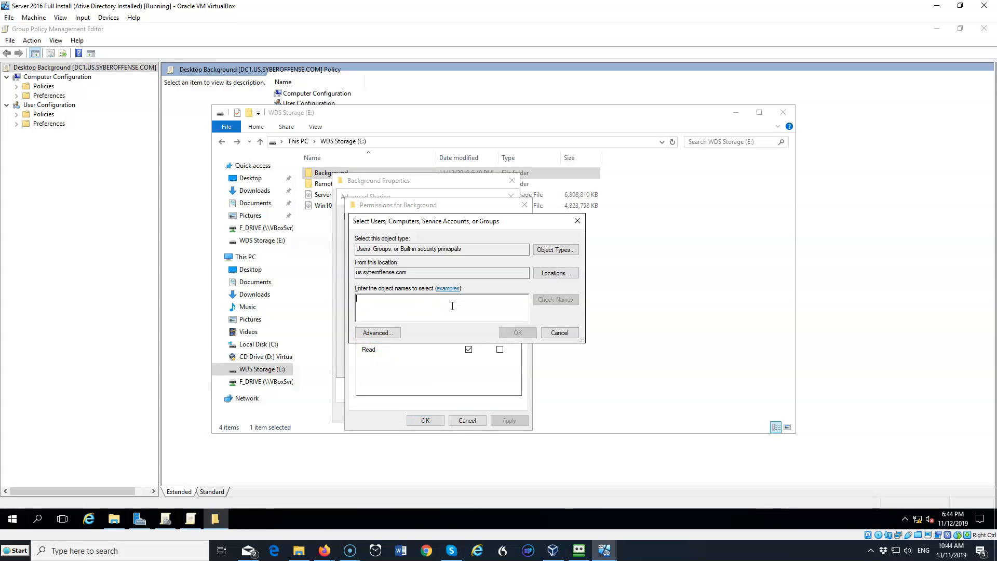
type("domain")
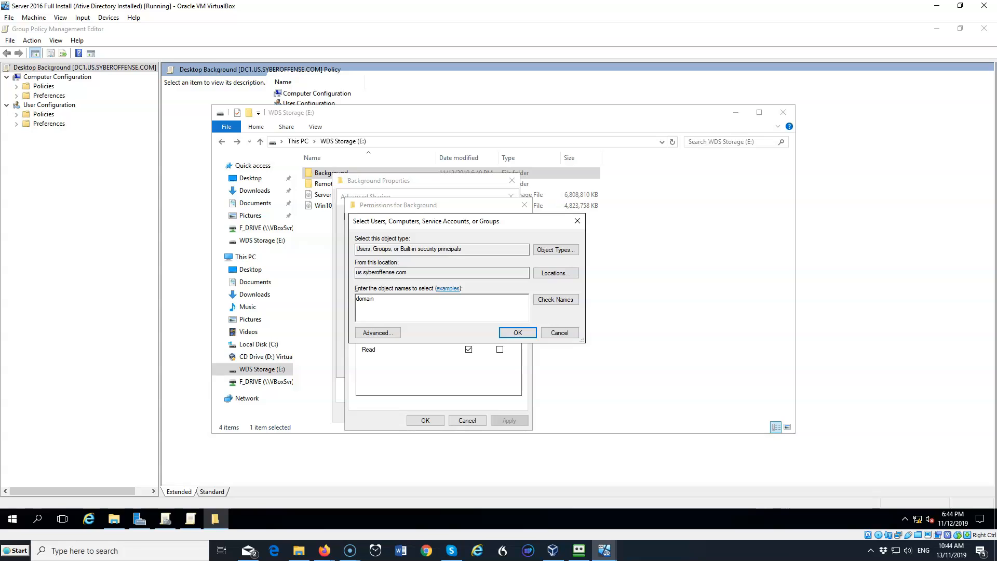
type("users")
left_click(517, 333)
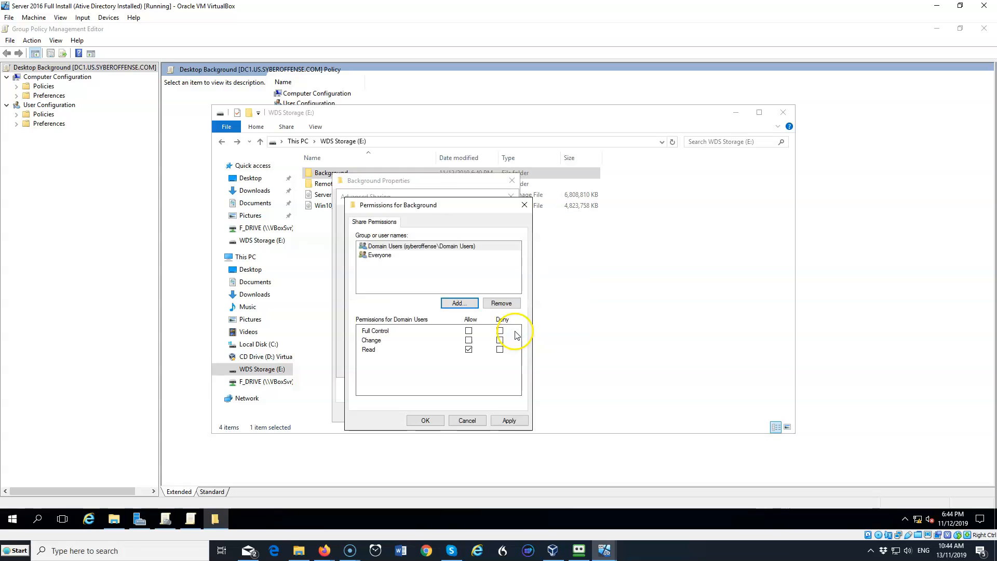
Allow Full Control for Domain Users on the share, then apply and close the sharing dialogs
left_click(469, 331)
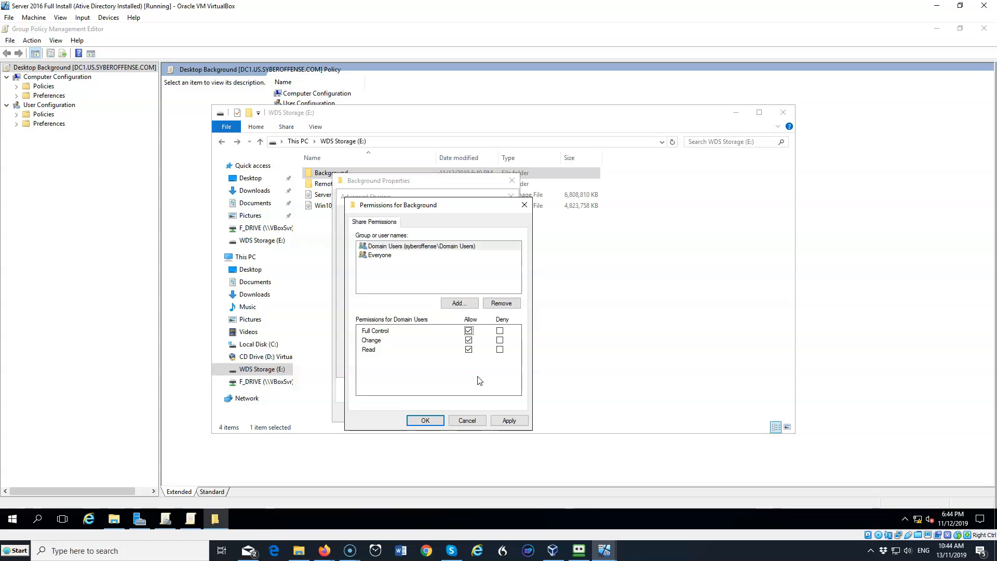
left_click(509, 421)
left_click(425, 420)
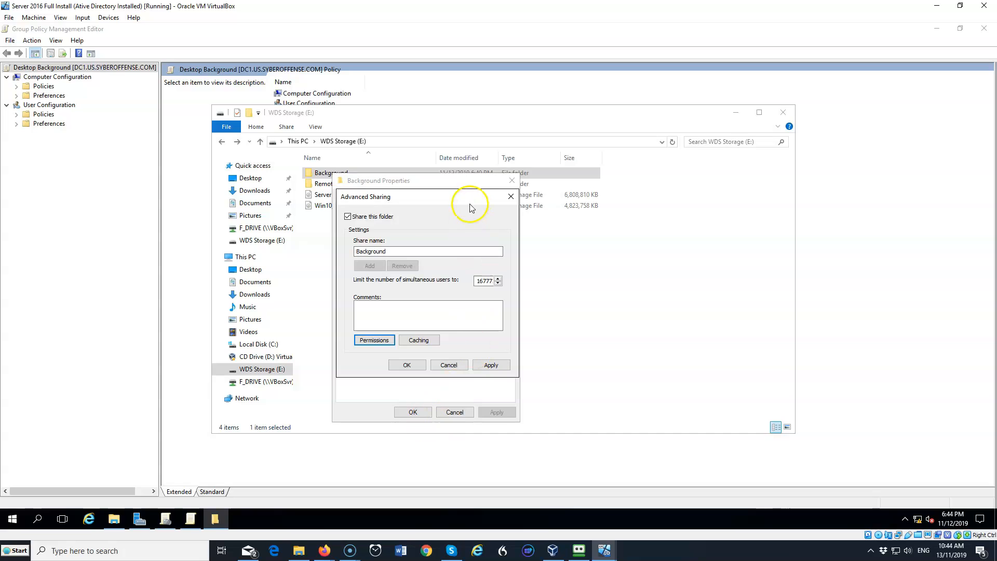
left_click(492, 365)
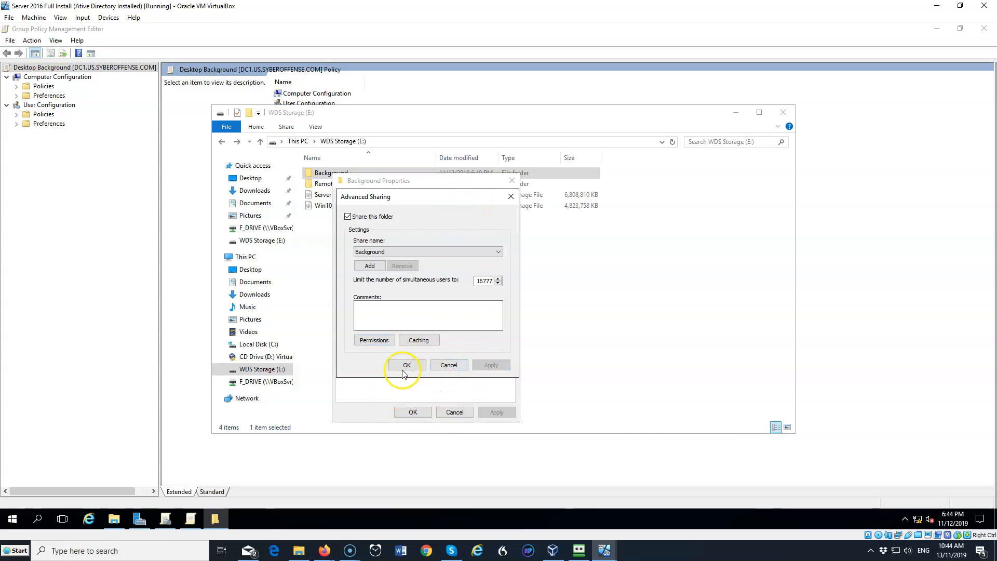
left_click(407, 365)
left_click(412, 412)
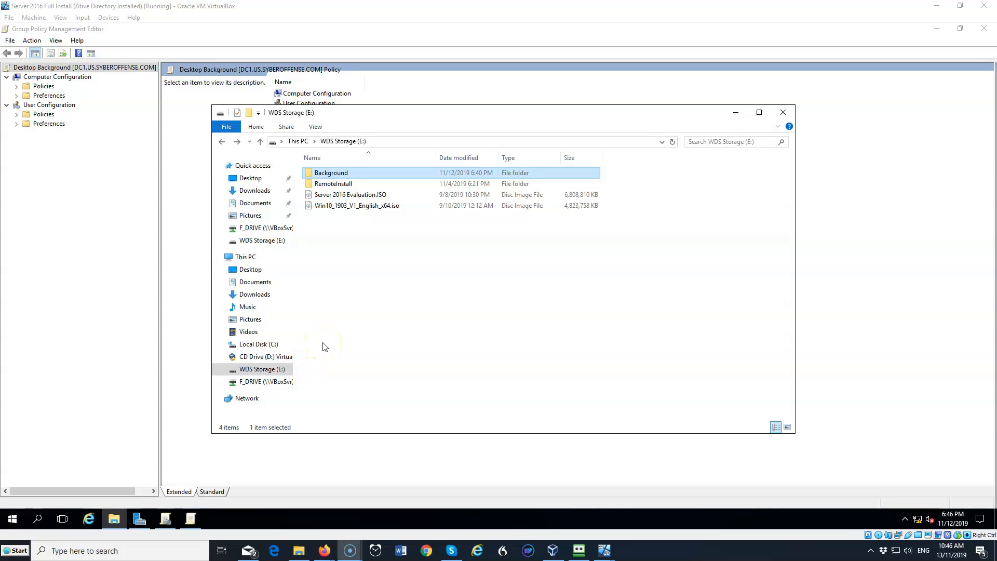
Add Domain Users to the Background folder's security permissions, apply, and close the properties dialog
right_click(340, 173)
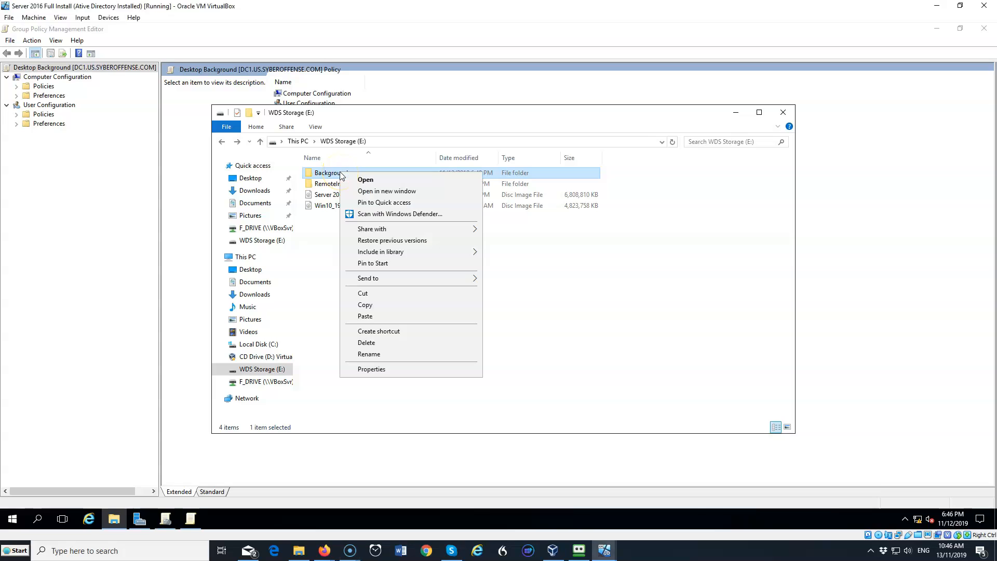
left_click(378, 371)
left_click(412, 198)
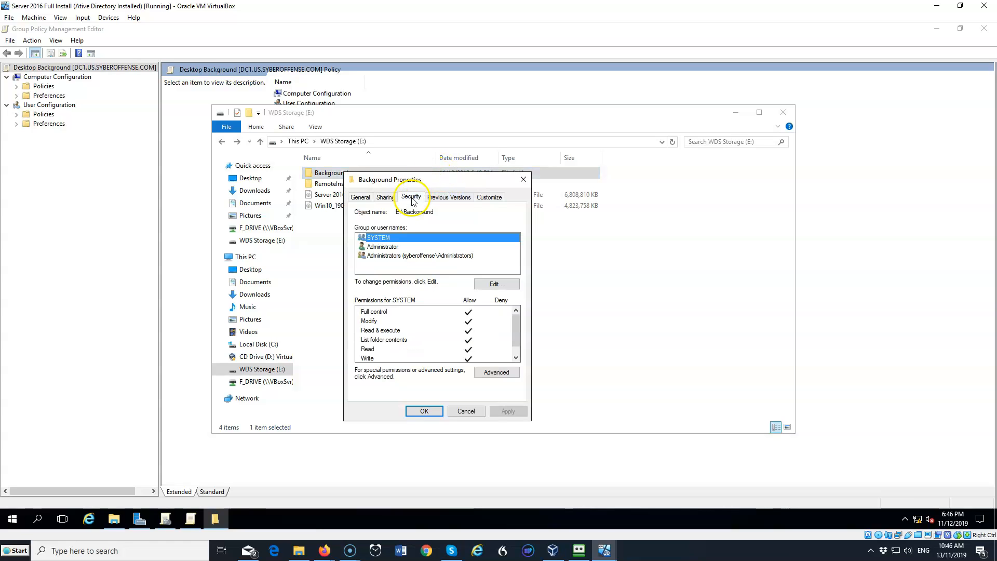
left_click(493, 285)
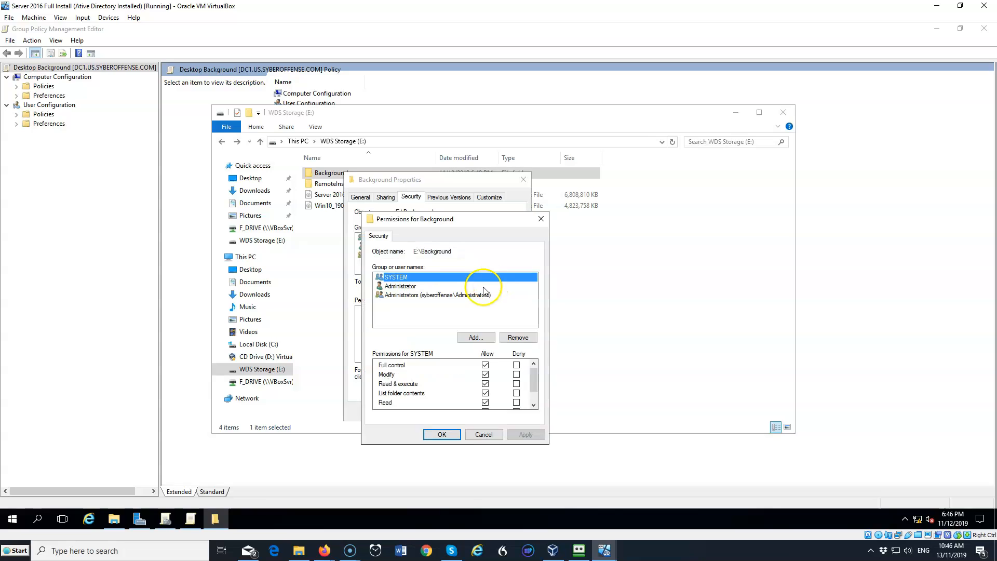
left_click(459, 339)
type("domain users")
left_click(572, 314)
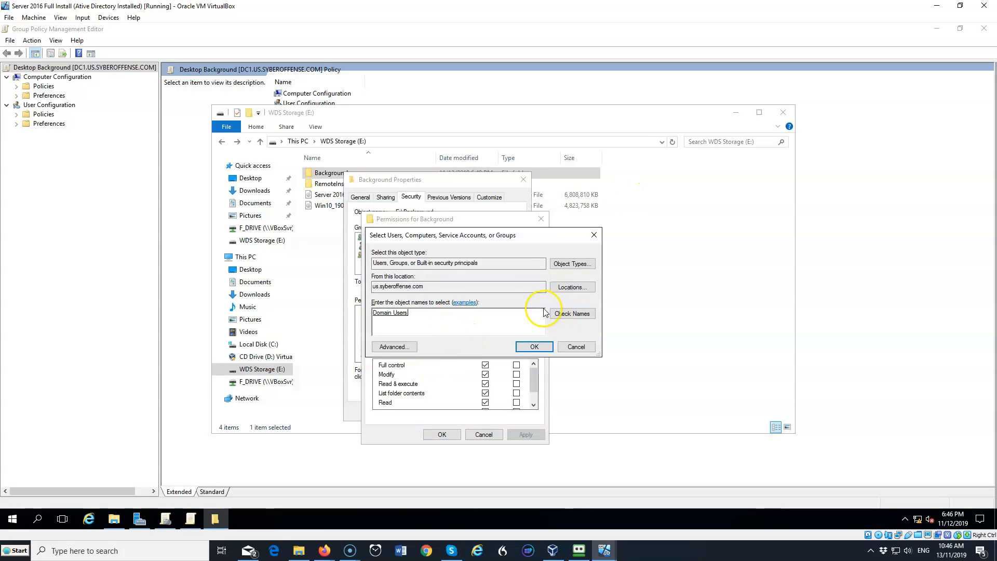
left_click(534, 347)
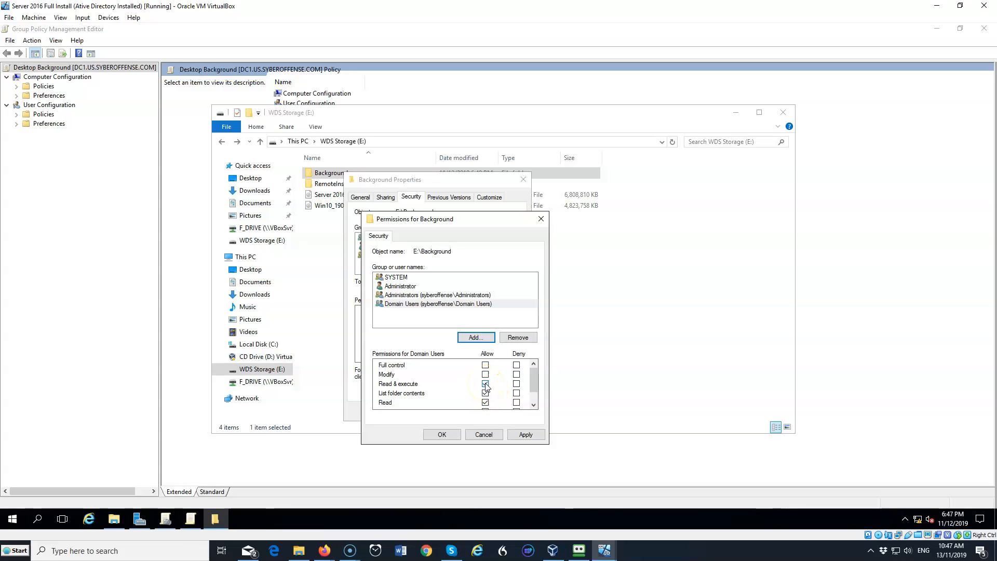
left_click(526, 435)
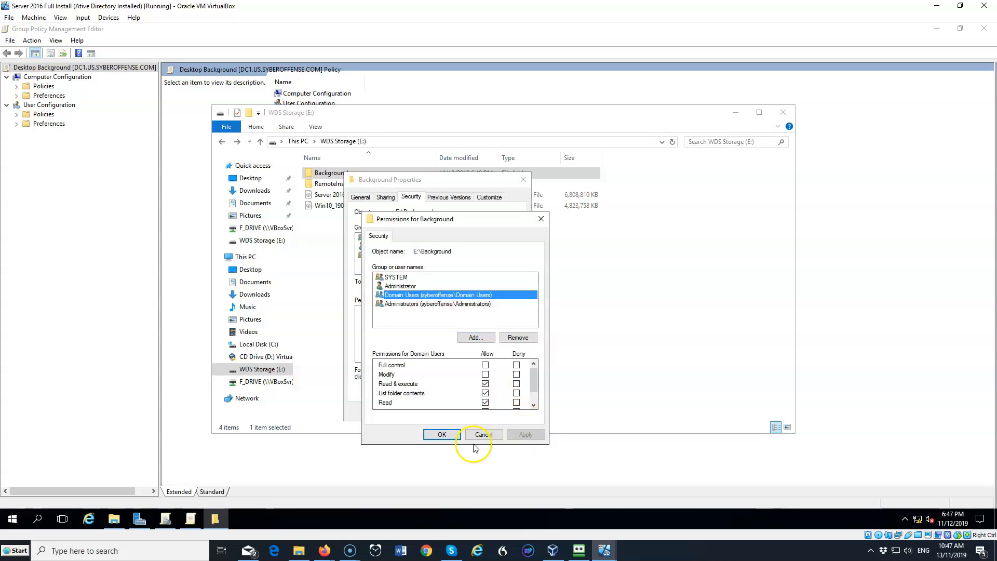
left_click(443, 435)
left_click(423, 411)
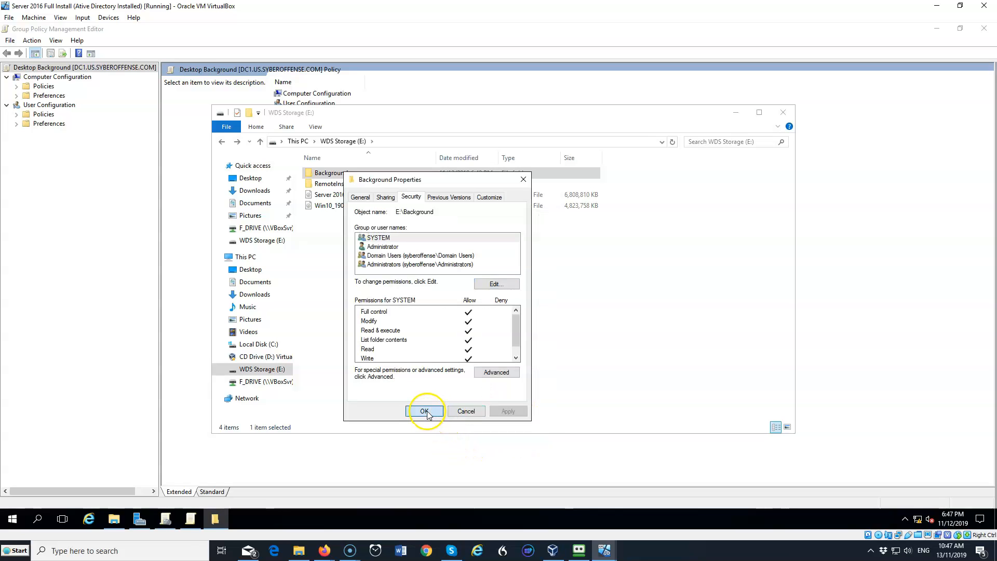
Remove Everyone from the Background share's permissions and close the sharing dialogs
right_click(340, 174)
left_click(370, 370)
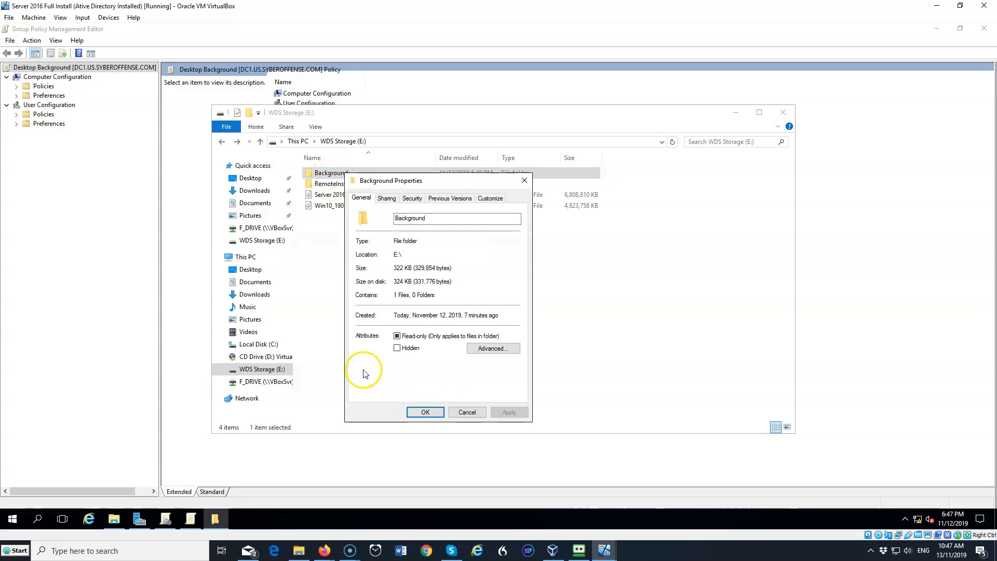
left_click(396, 200)
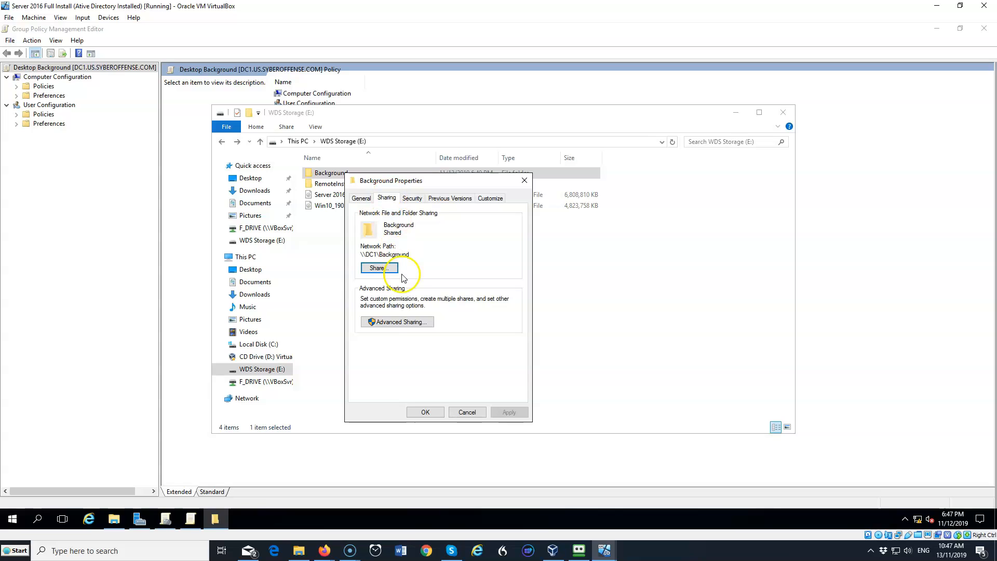
left_click(387, 319)
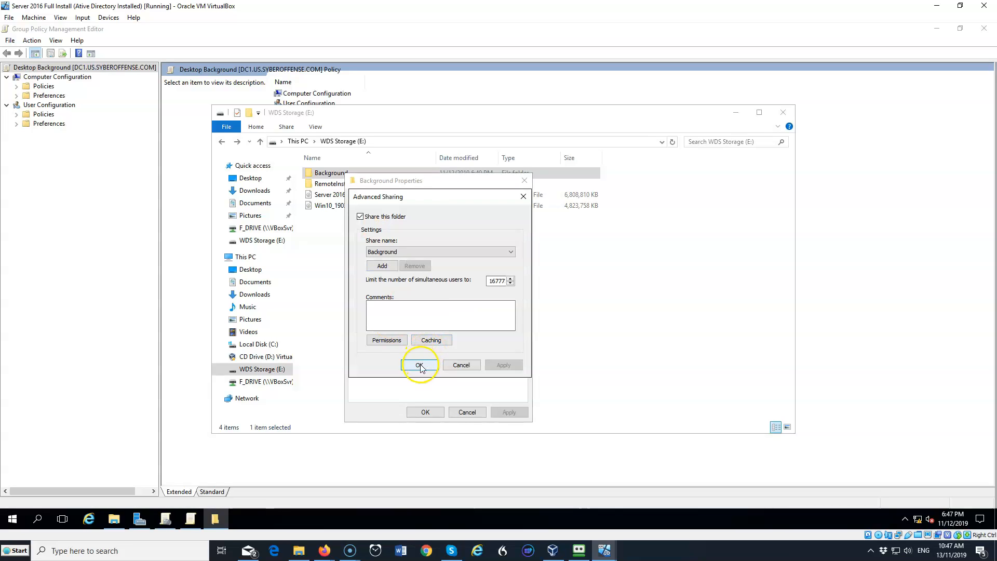
left_click(385, 340)
left_click(392, 255)
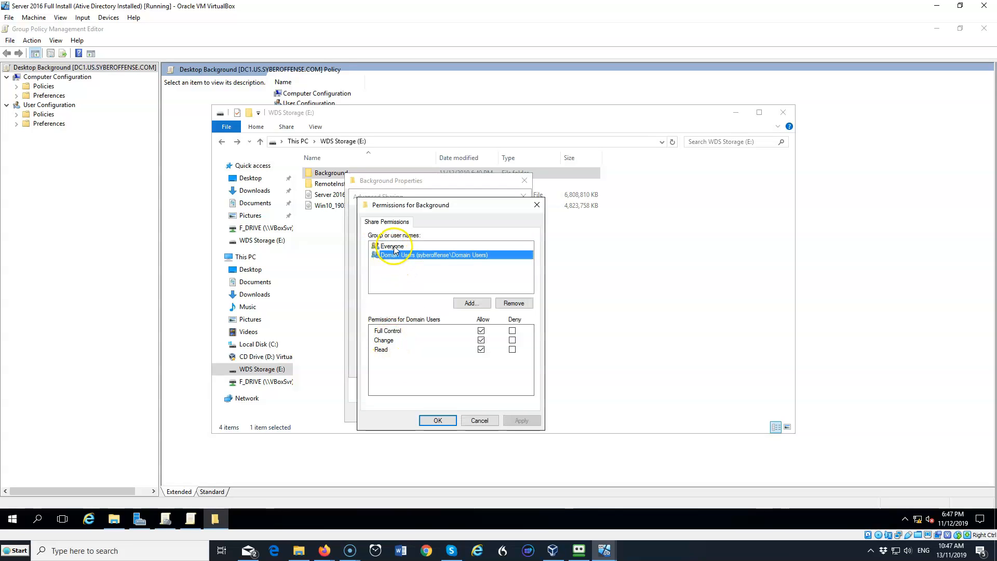
left_click(392, 246)
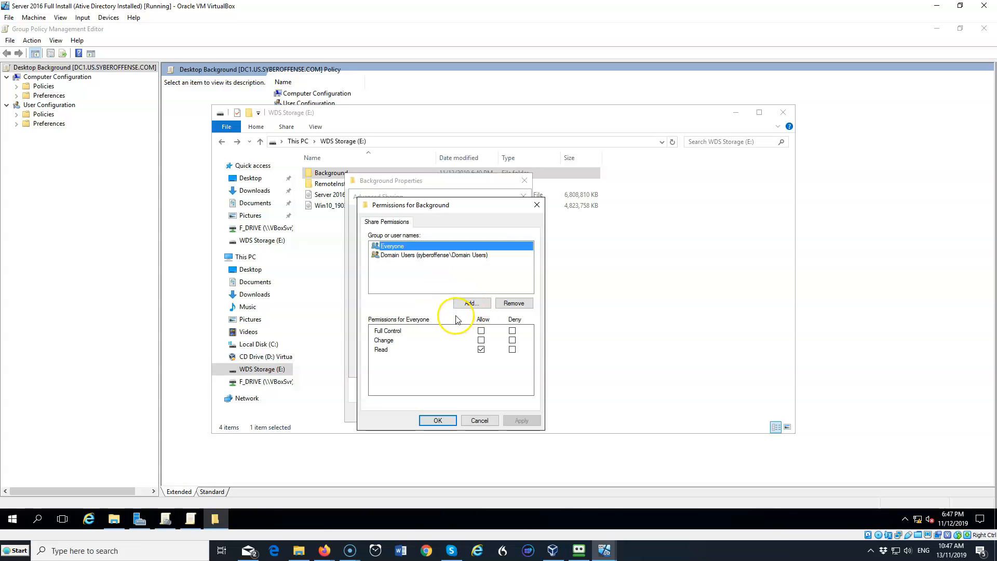
left_click(513, 303)
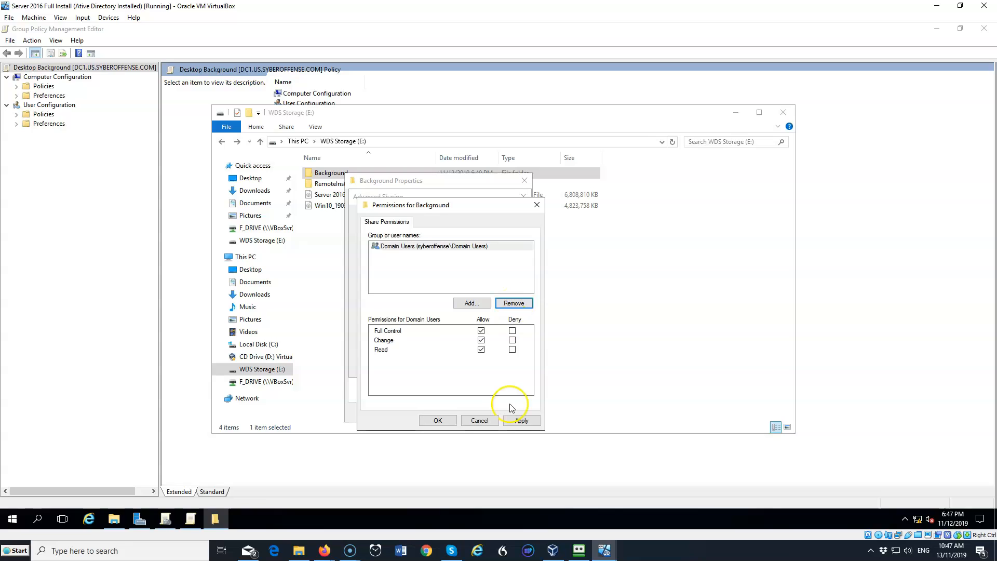
left_click(438, 420)
left_click(419, 365)
left_click(467, 412)
left_click(470, 329)
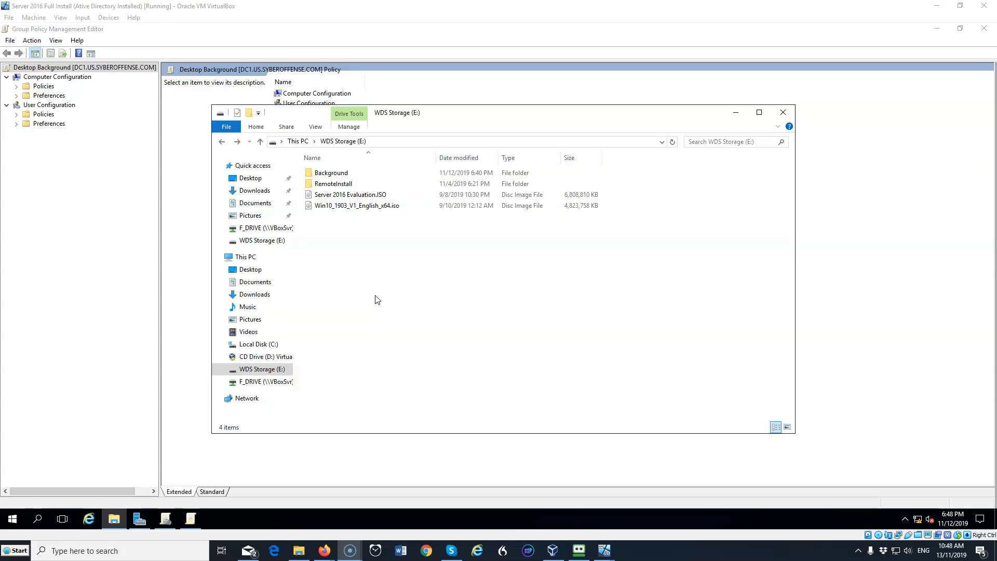
Switch to the Windows 10 client VM and open the \\dc1 network location from search
left_click(397, 268)
mouse_move(608, 550)
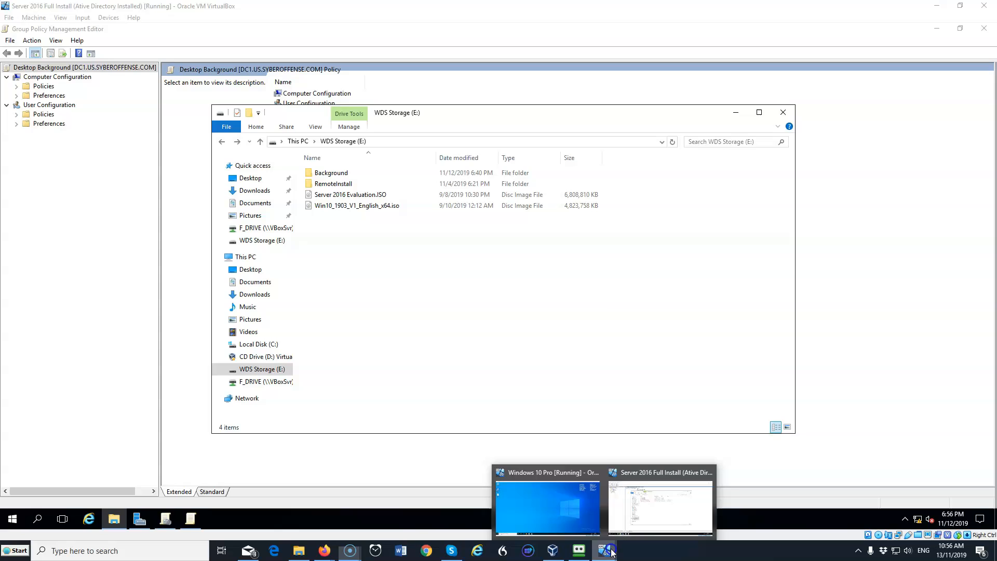
left_click(572, 514)
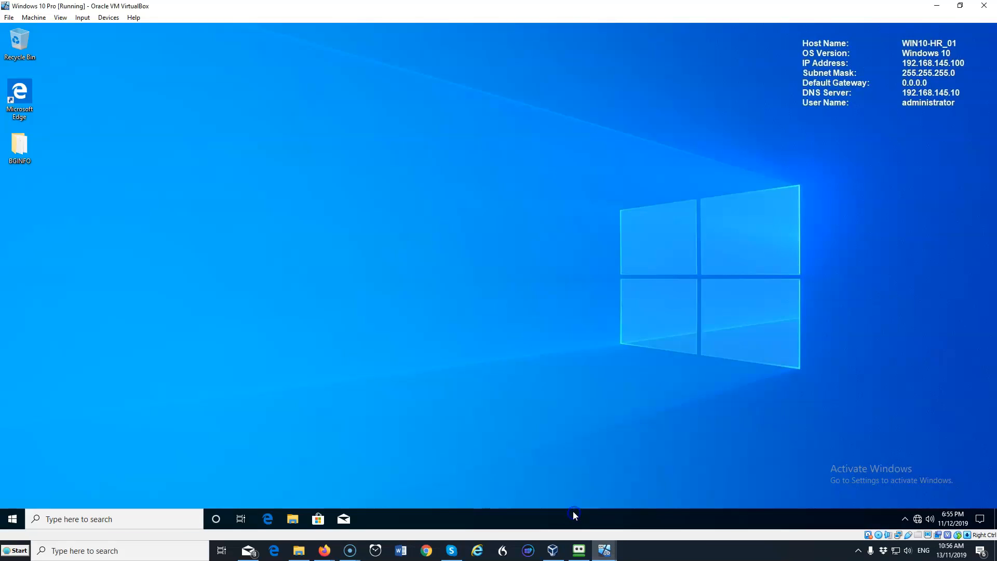
left_click(55, 520)
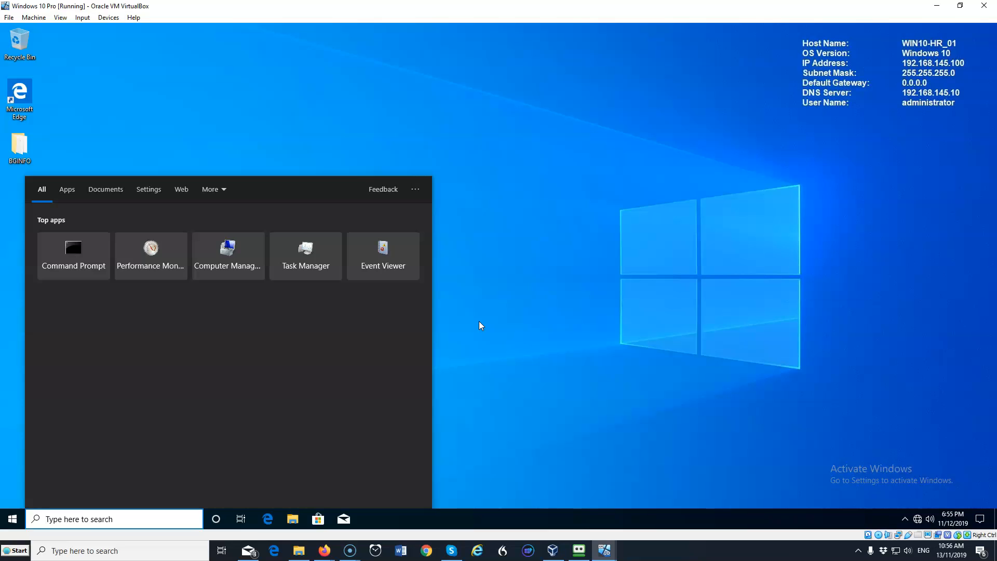
type("\\\\")
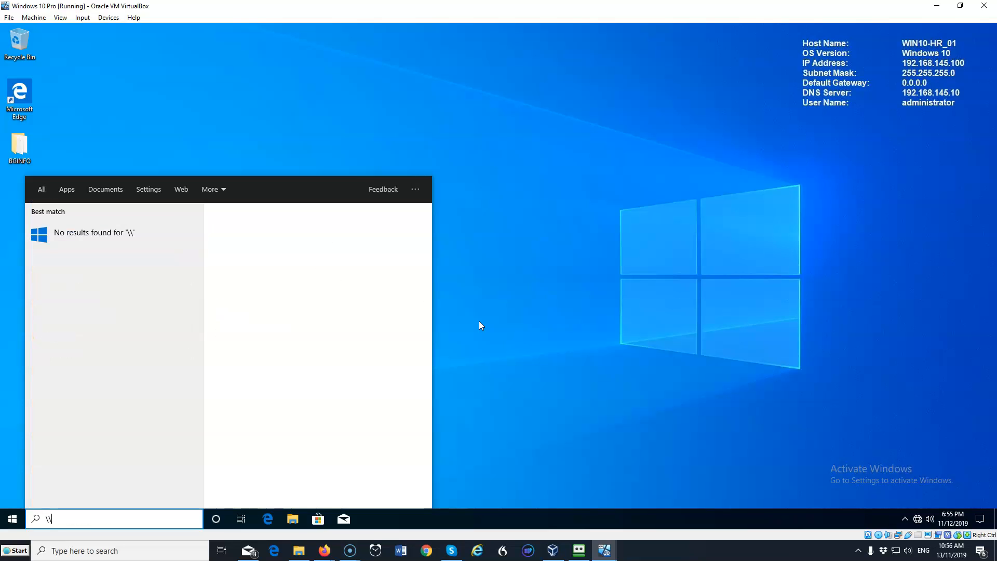
type("dc1")
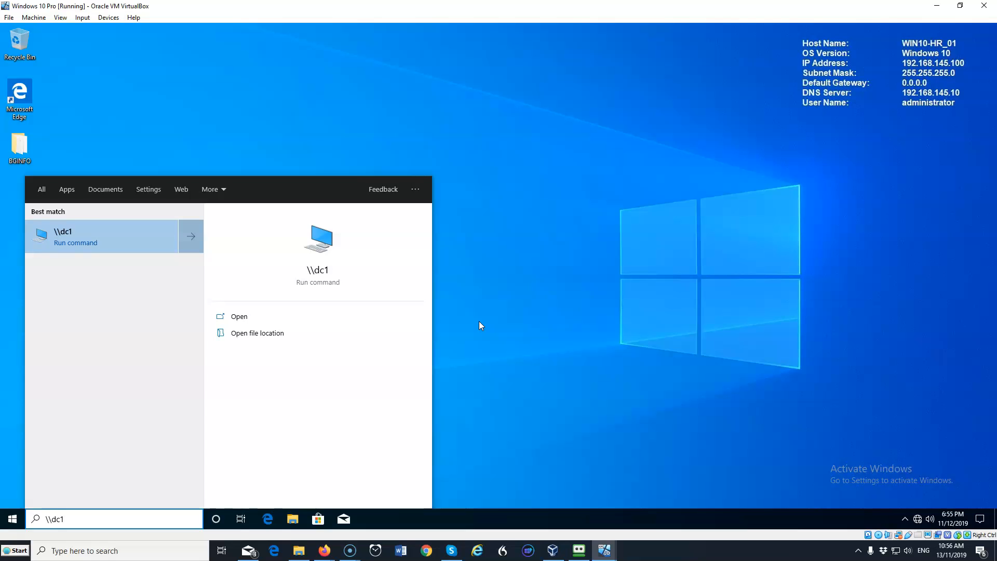
key("Return")
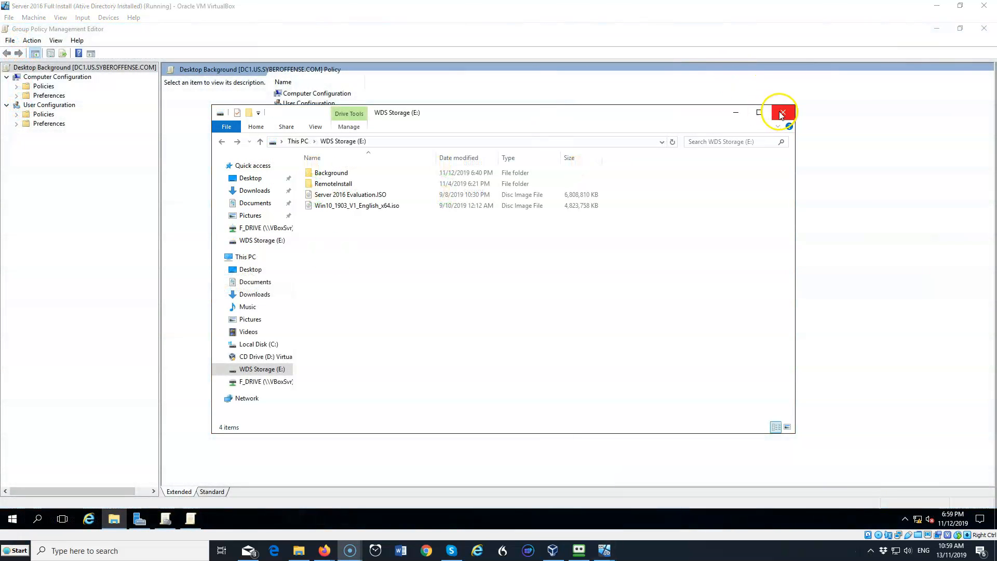
Close File Explorer and browse to User Configuration > Policies > Administrative Templates > Desktop > Desktop
left_click(784, 111)
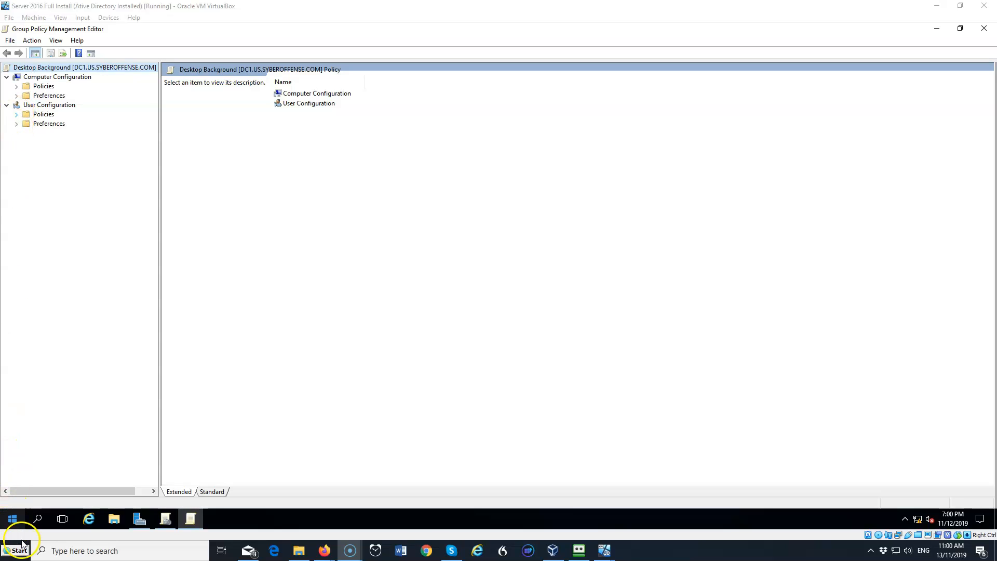
left_click(17, 115)
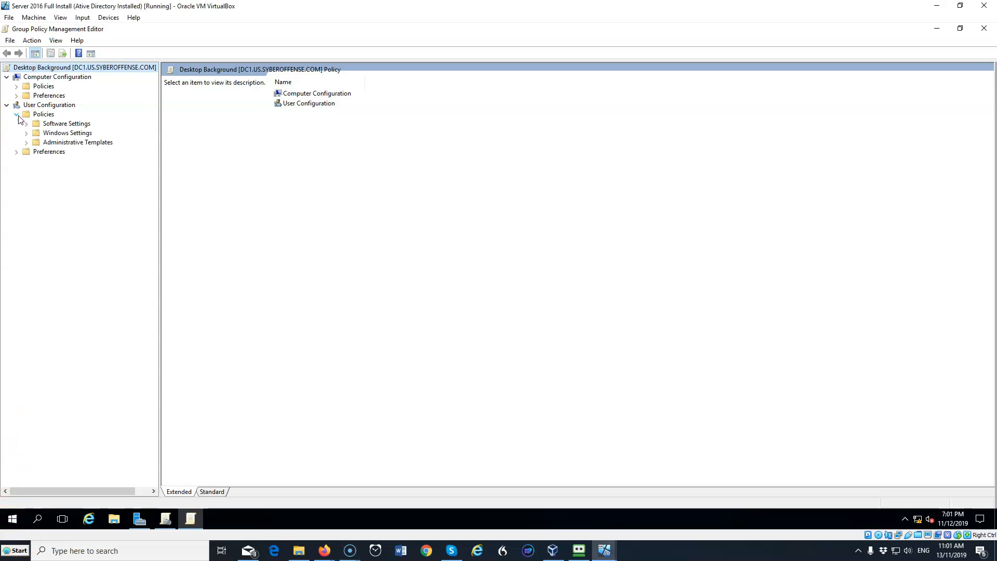
left_click(25, 142)
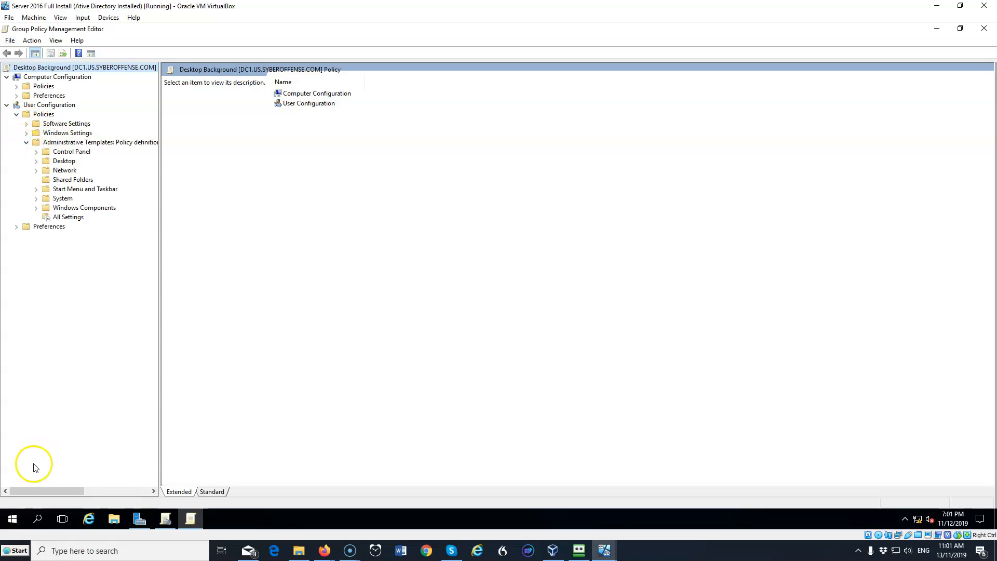
left_click(37, 162)
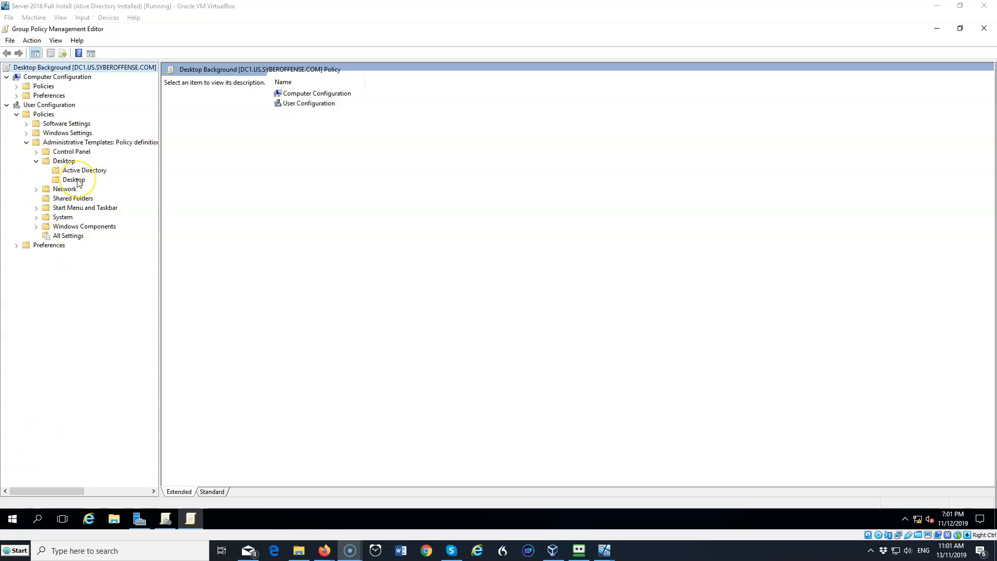
left_click(74, 180)
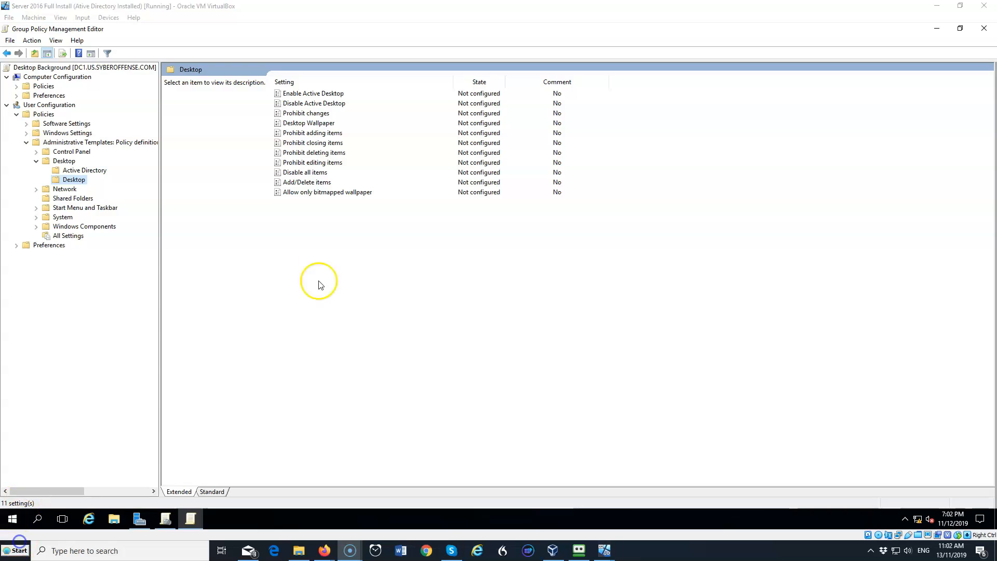
Enable the Desktop Wallpaper policy and start the wallpaper name with the \\dc1\background\ share path
double_click(313, 125)
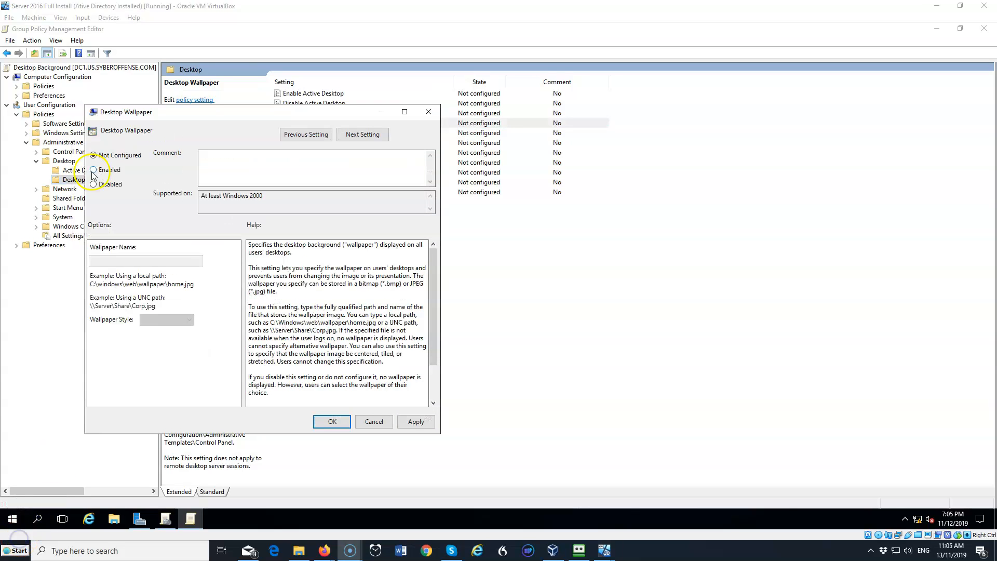
left_click(94, 170)
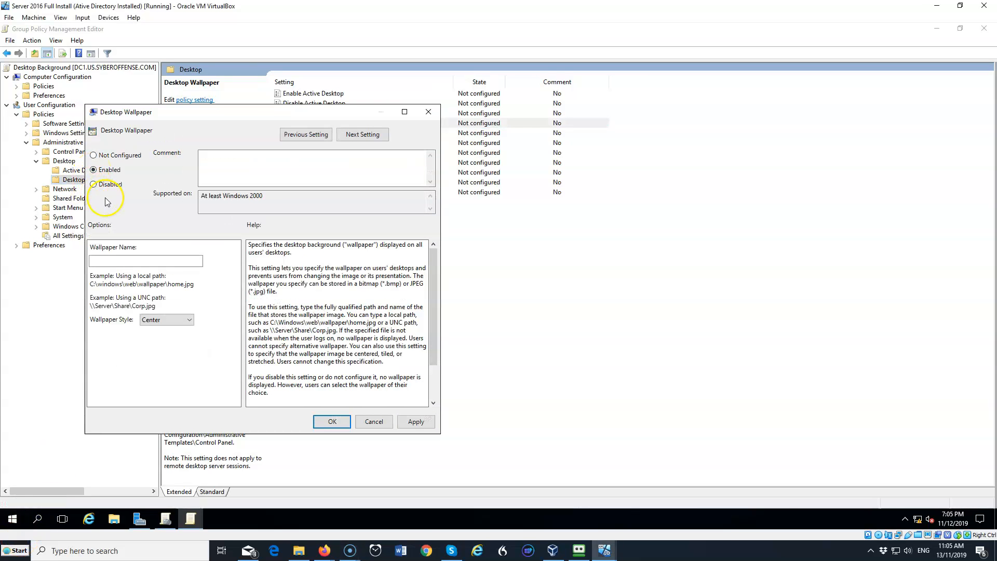
left_click(114, 261)
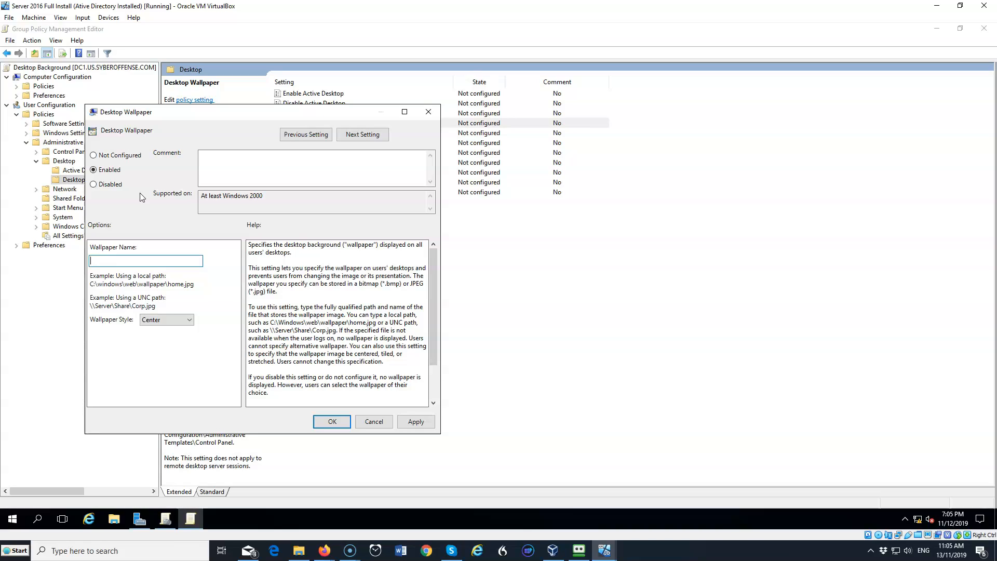
type("\\\\dc1\\background\\")
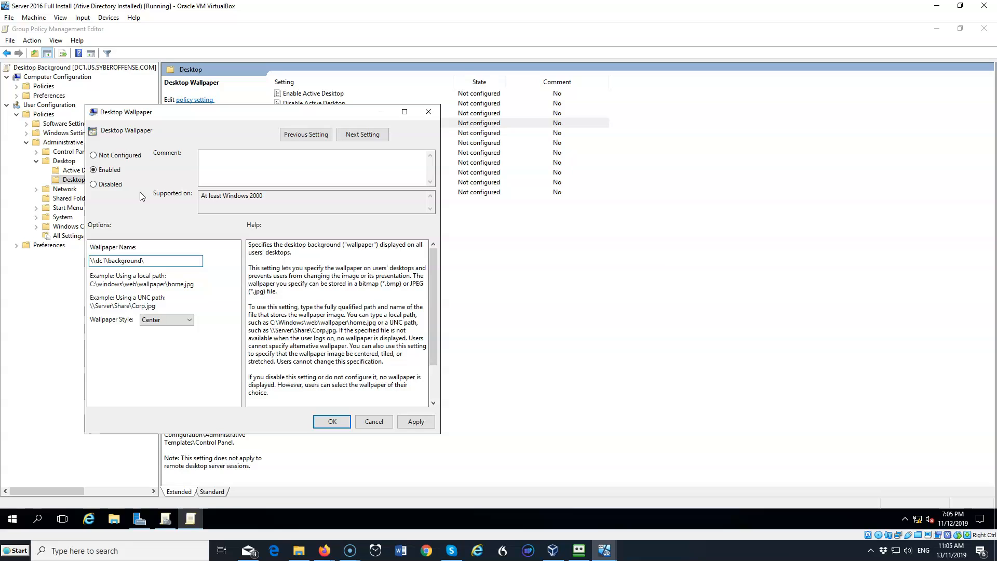
Complete the wallpaper name as \\dc1\background\syberoffense Image.png, then apply and close the policy setting
right_click(151, 259)
left_click(174, 304)
left_click(165, 302)
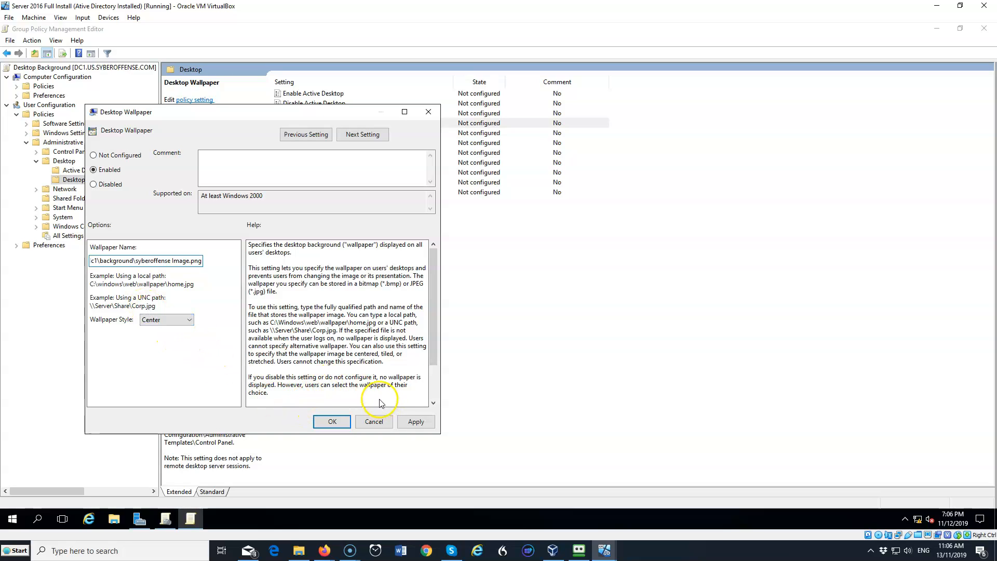
left_click(416, 423)
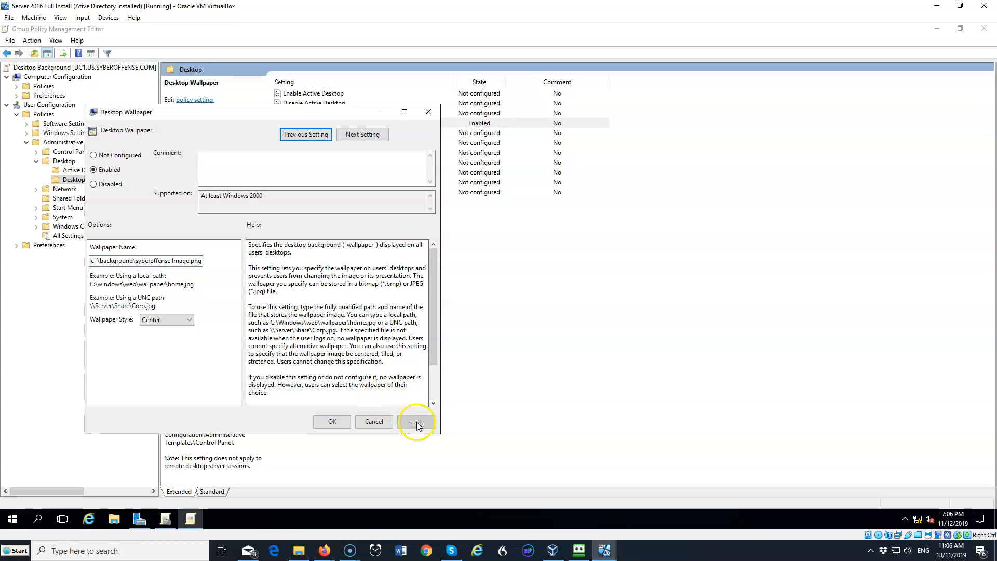
left_click(333, 423)
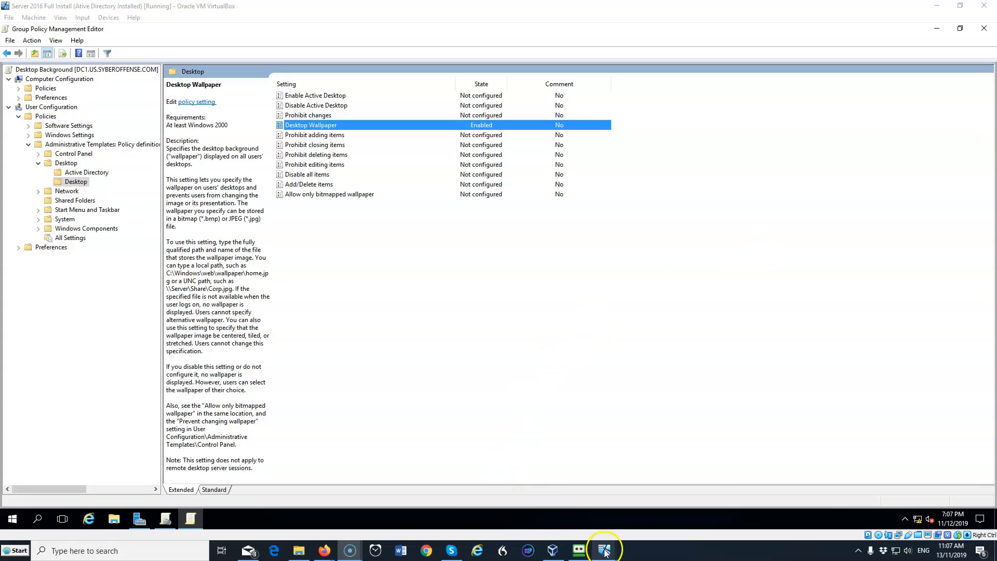
Switch to the Windows 10 client VM and open Command Prompt from search
mouse_move(593, 547)
left_click(550, 512)
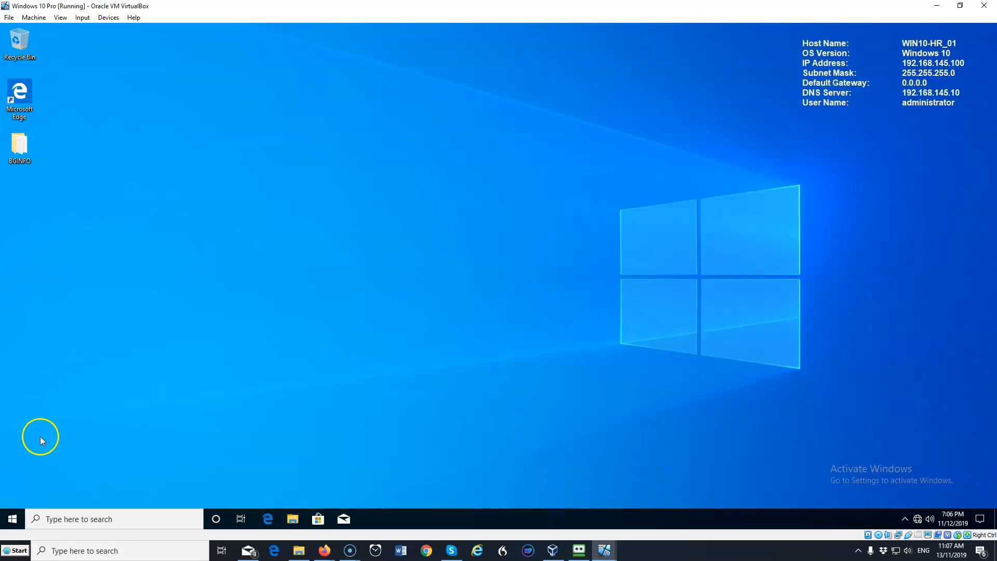
left_click(56, 517)
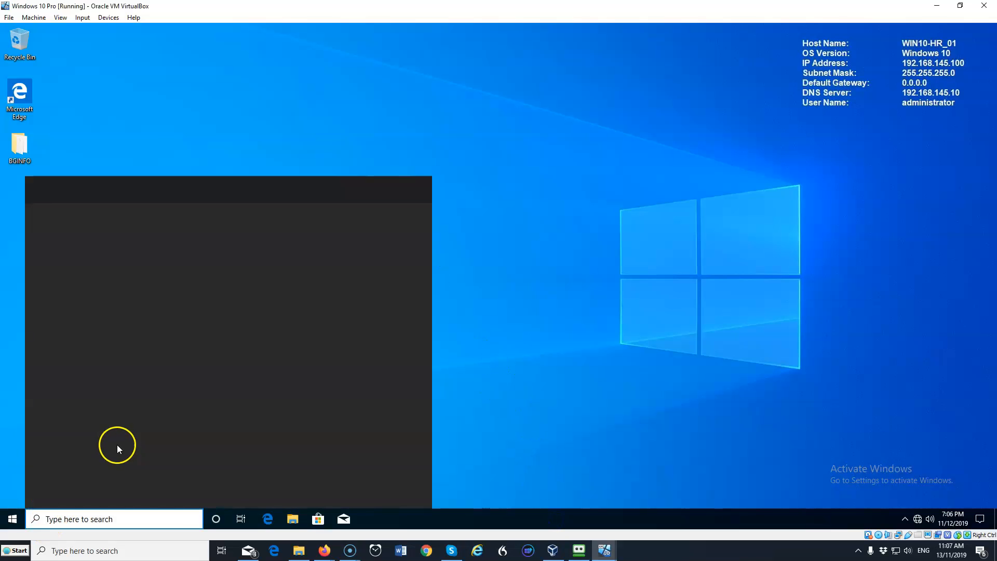
type("cmd")
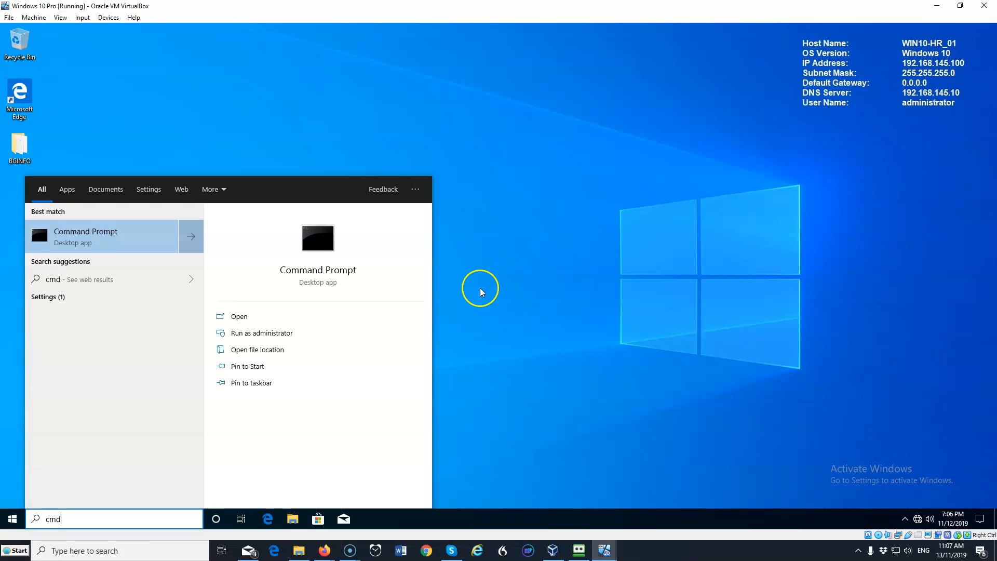
left_click(78, 233)
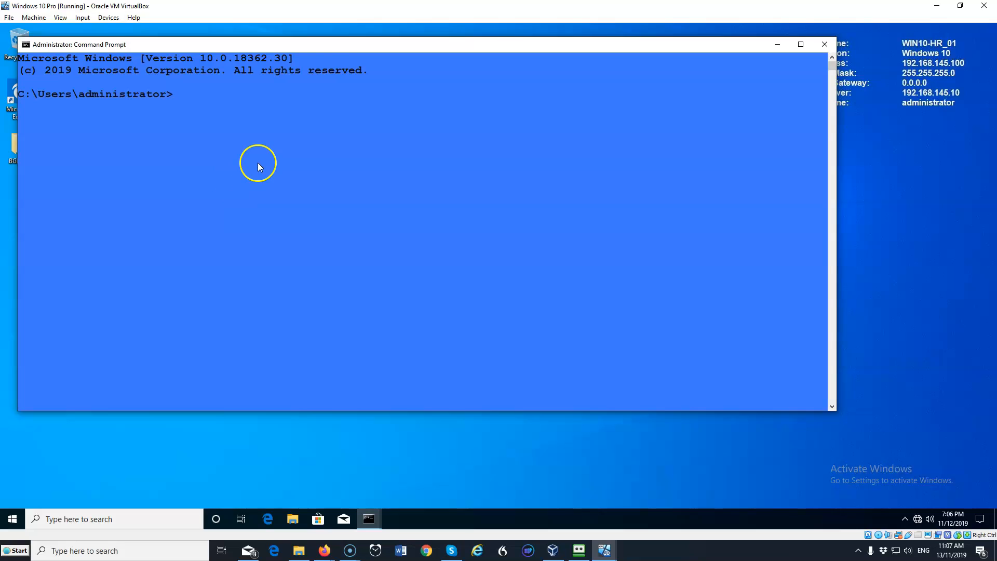
Run gpupdate /force in the Command Prompt to refresh Group Policy on the client
type("gpupdate /force")
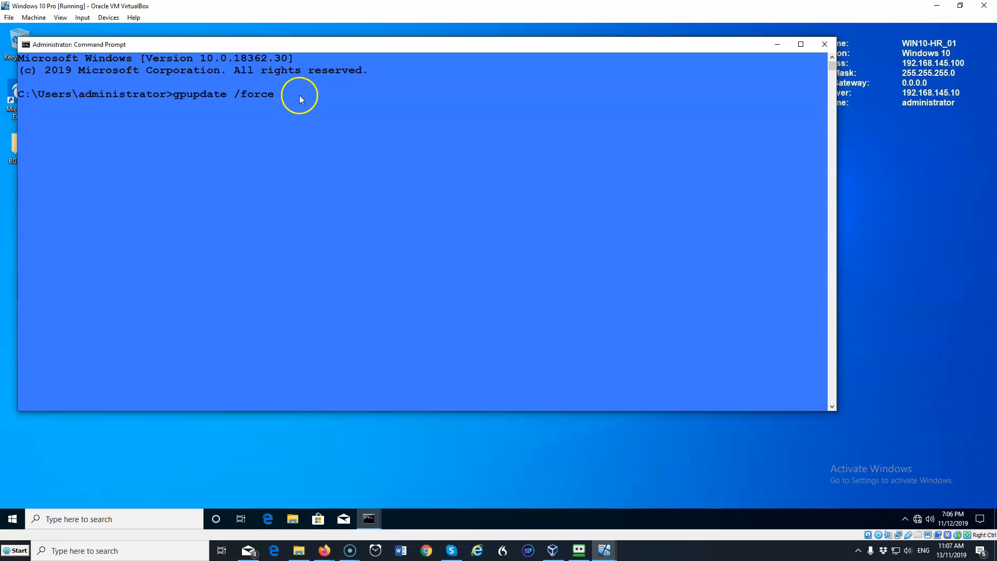
key("Return")
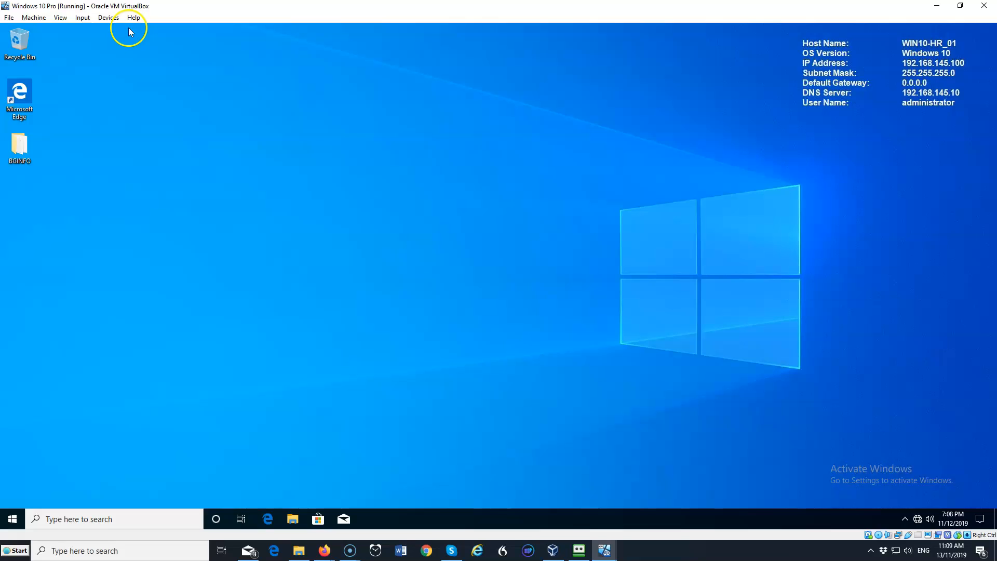
Send Ctrl-Alt-Del to the client VM and sign out of the current session
left_click(83, 21)
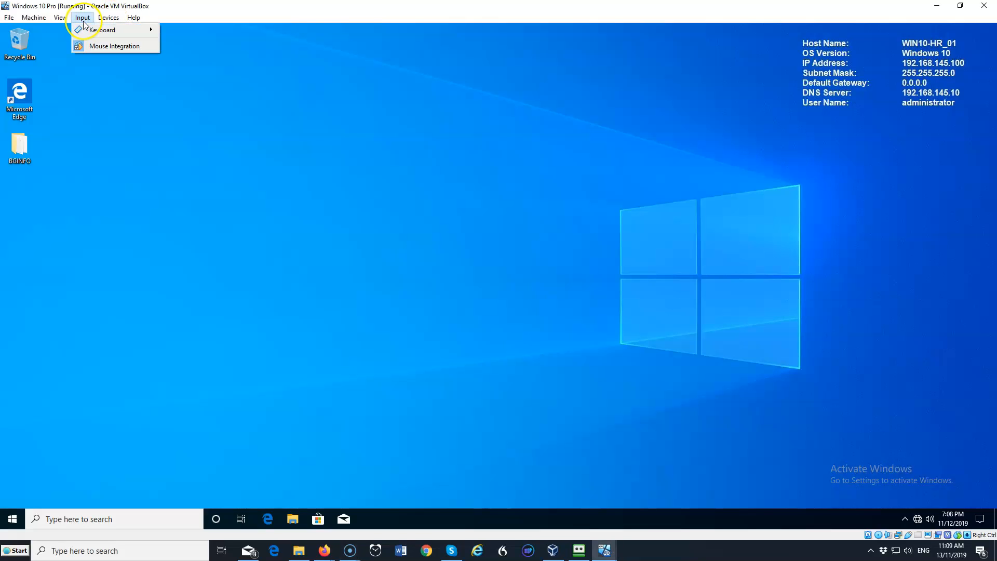
mouse_move(102, 29)
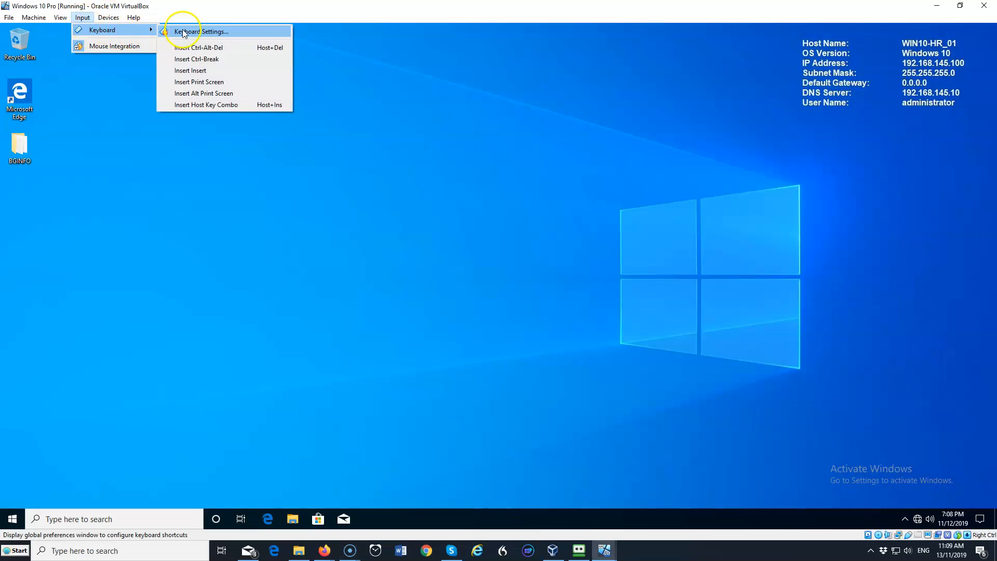
left_click(207, 49)
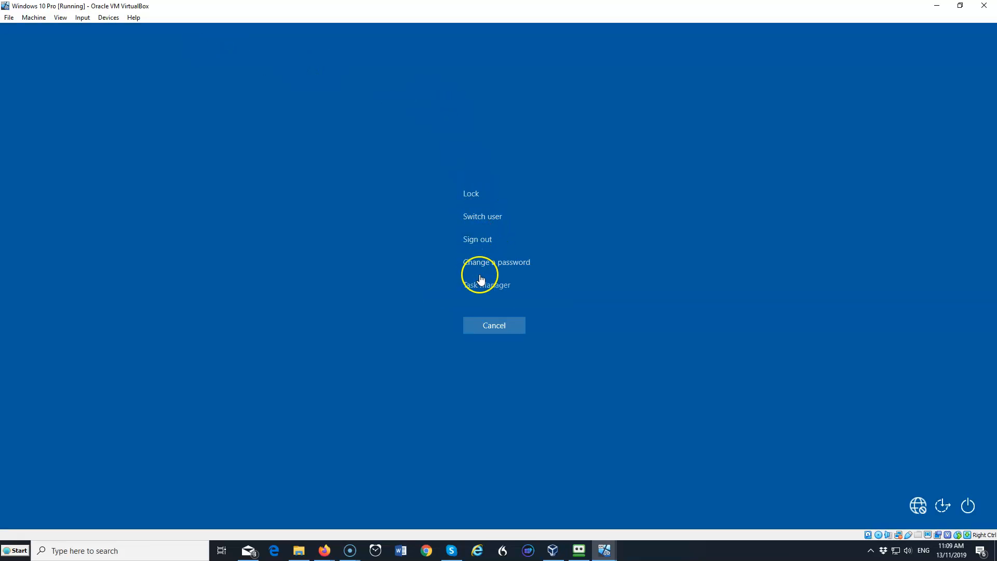
left_click(481, 240)
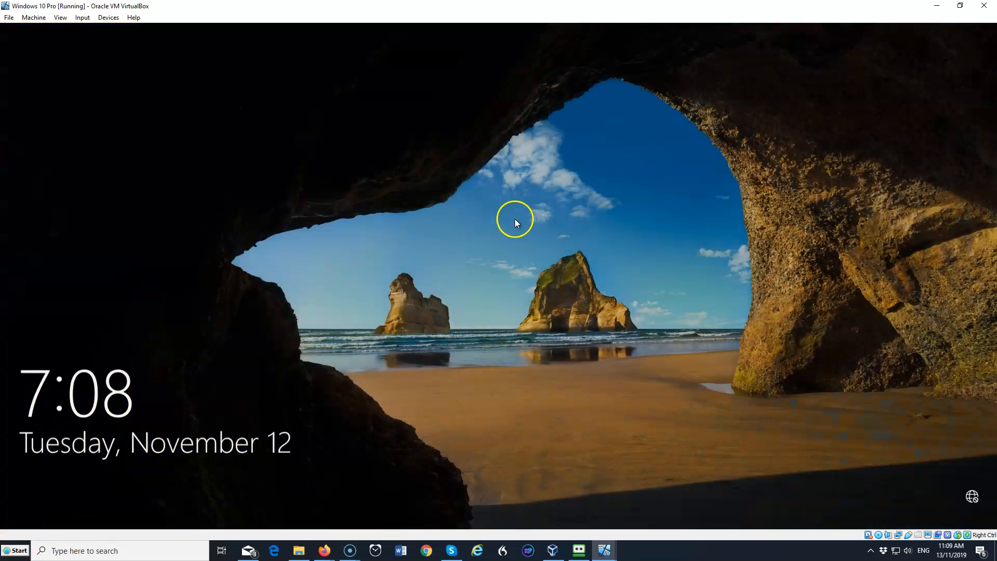
Sign back in to the client as the domain administrator by entering the account password
left_click(515, 219)
key("Return")
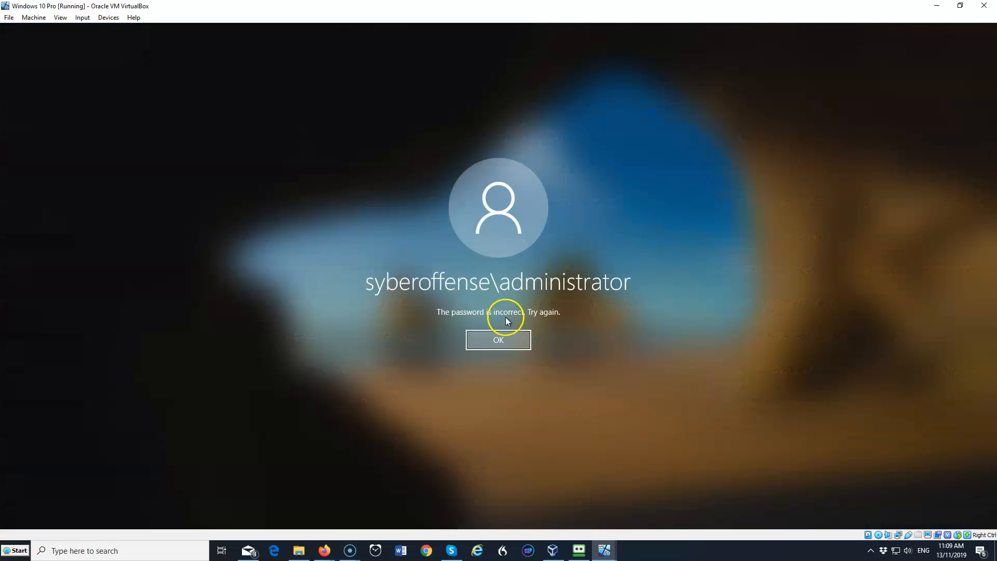
left_click(500, 338)
type("************")
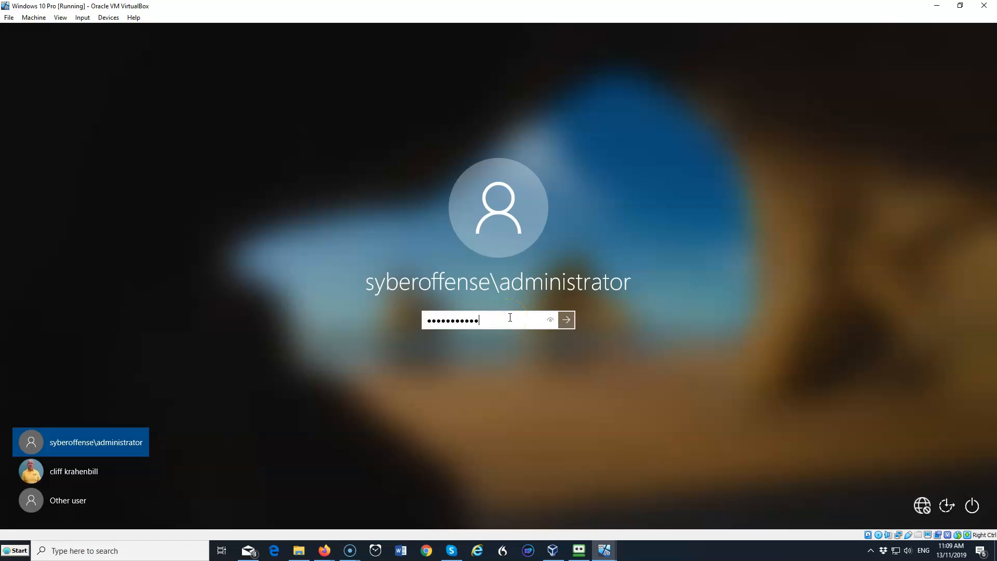
key("Return")
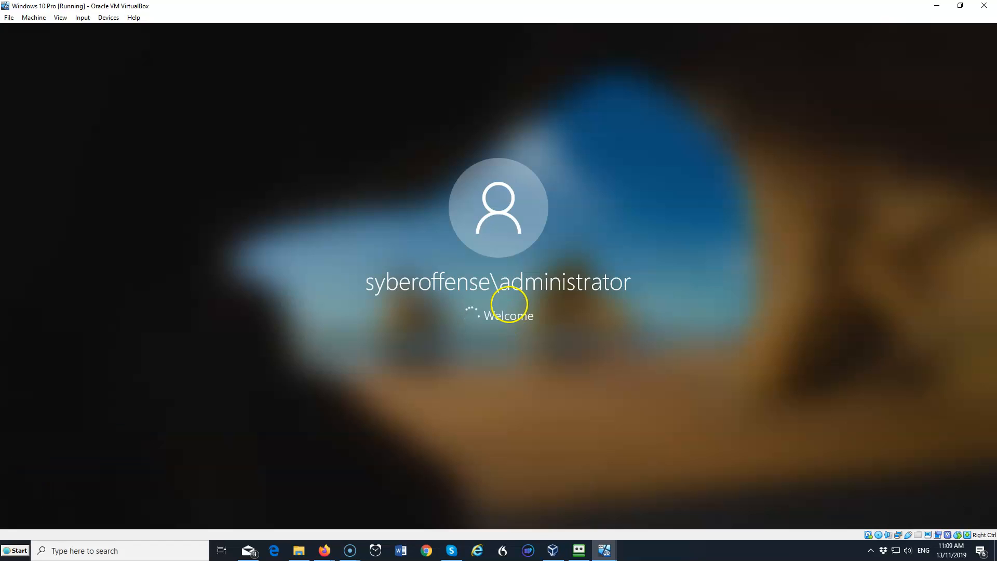